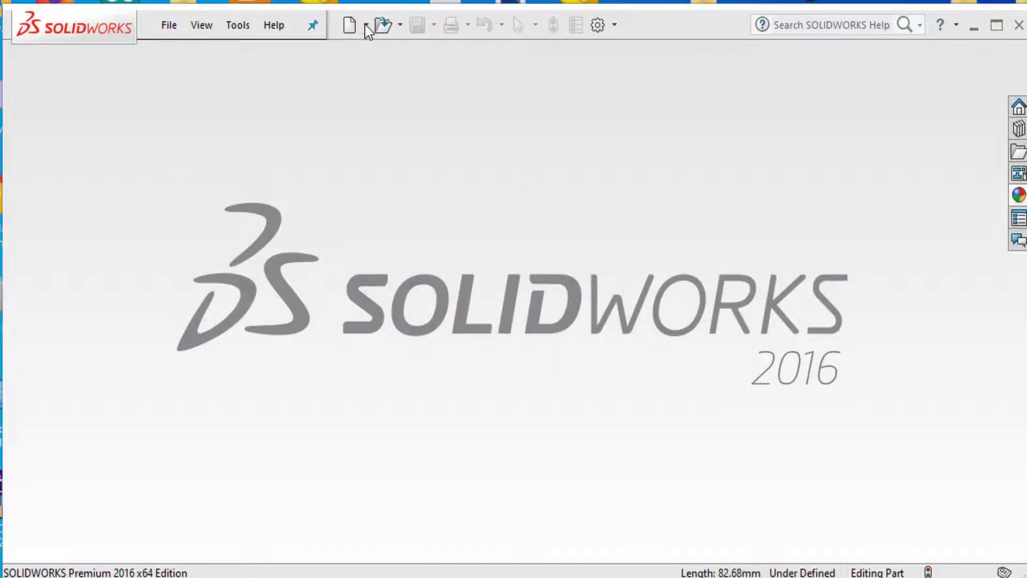
- Create a new blank part
click(366, 25)
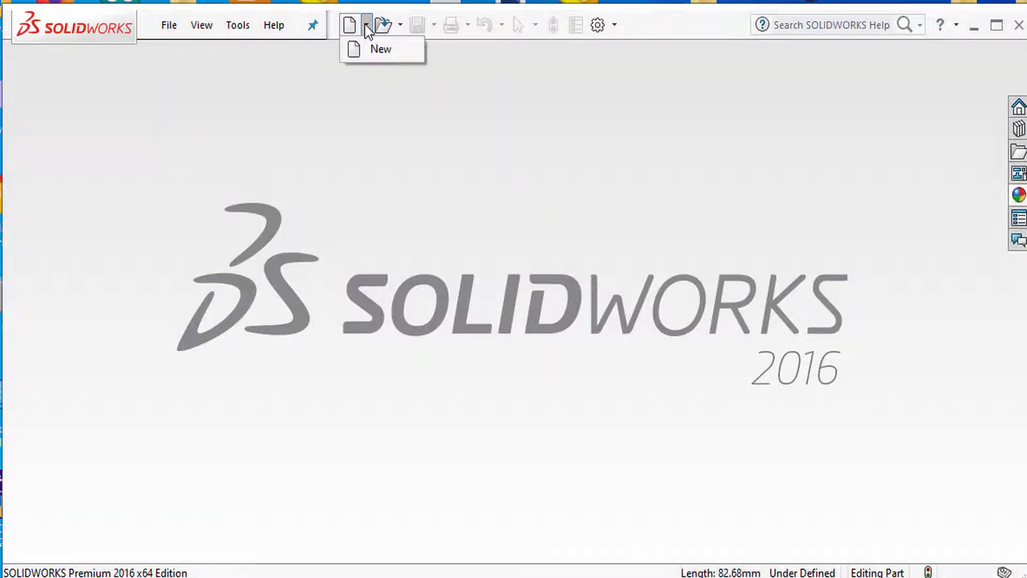
click(380, 50)
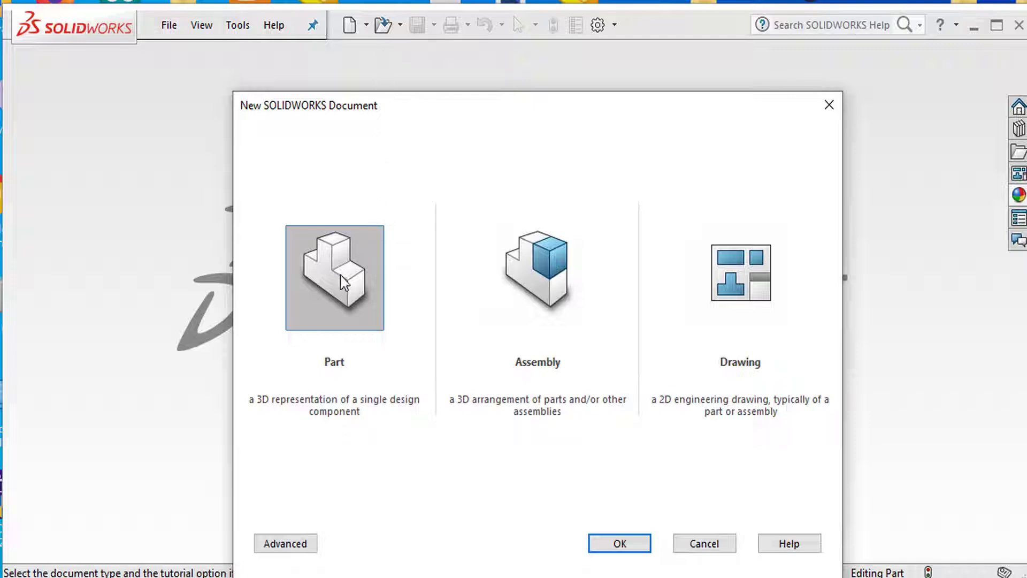
click(630, 547)
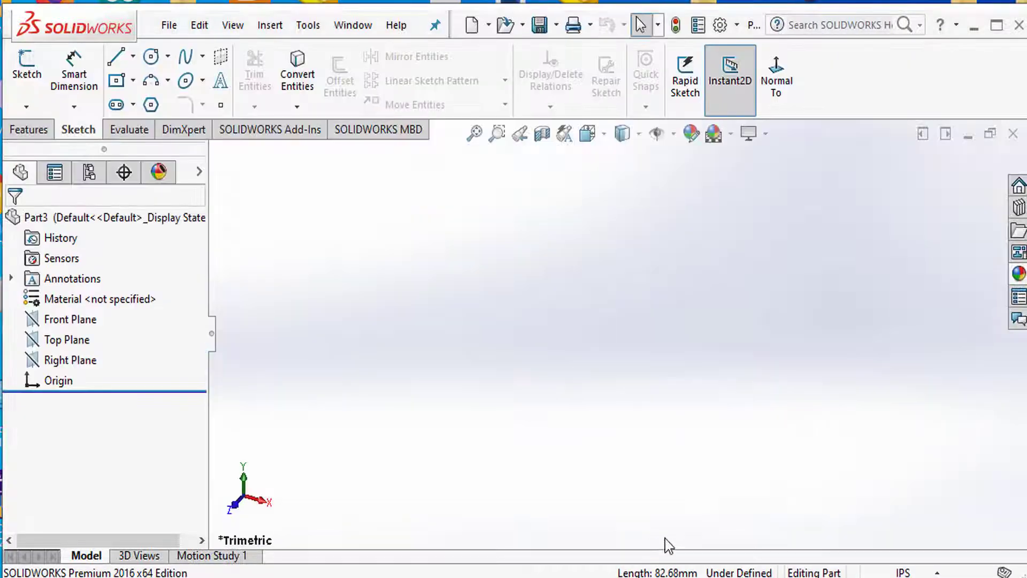
- Switch the part to MMGS millimetre units and apply the Plain White scene
click(936, 573)
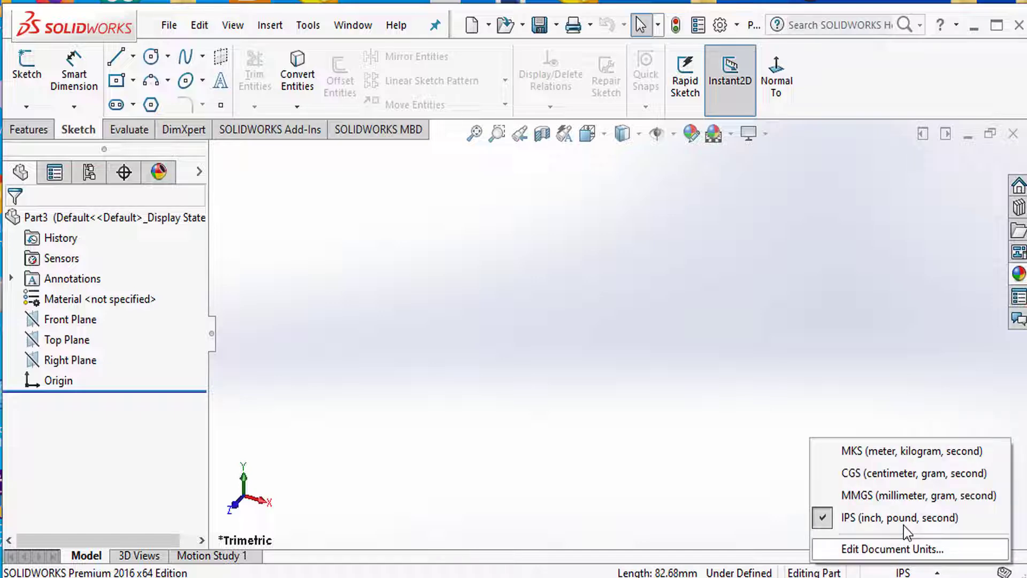
click(878, 493)
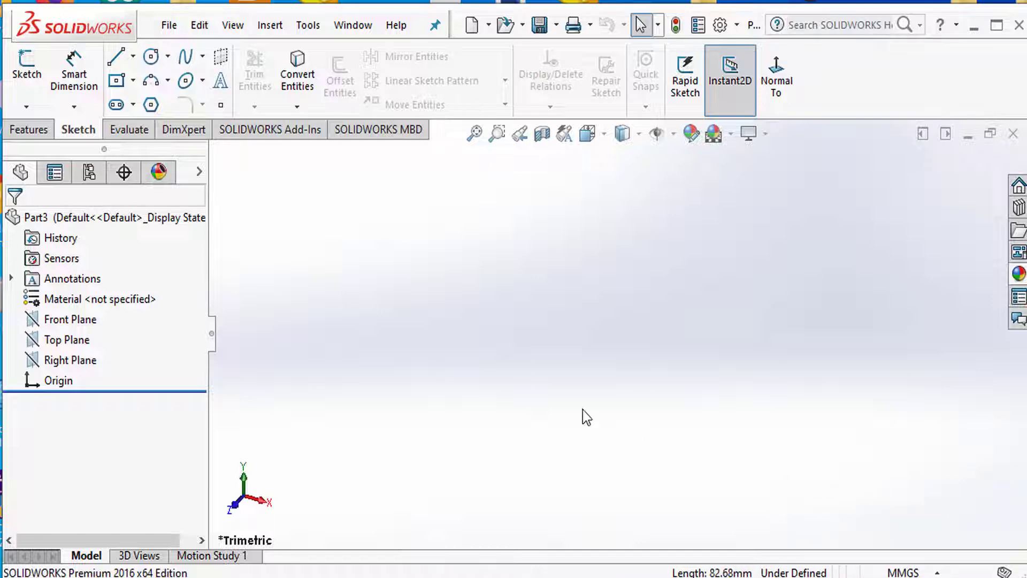
click(714, 133)
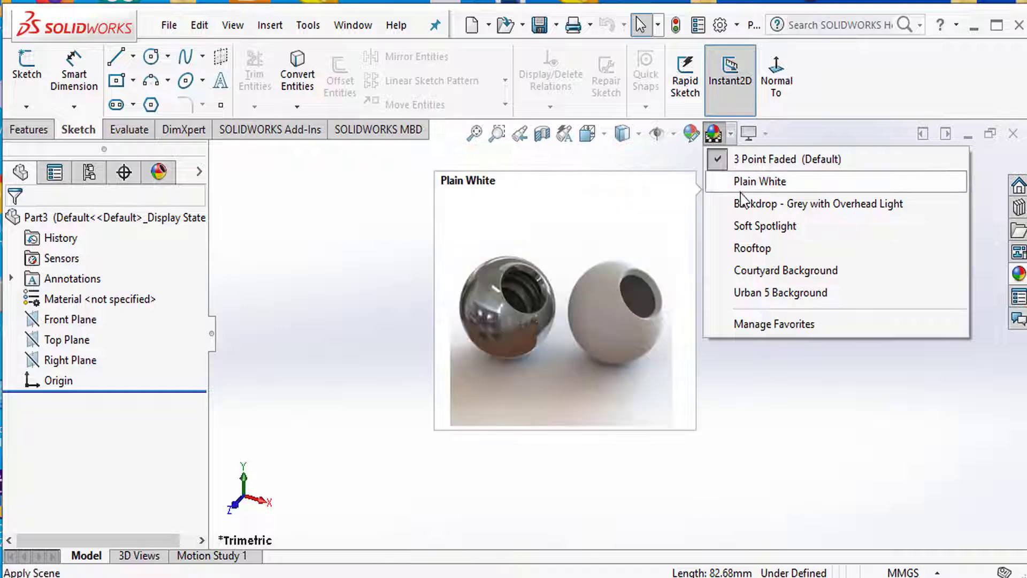
click(746, 182)
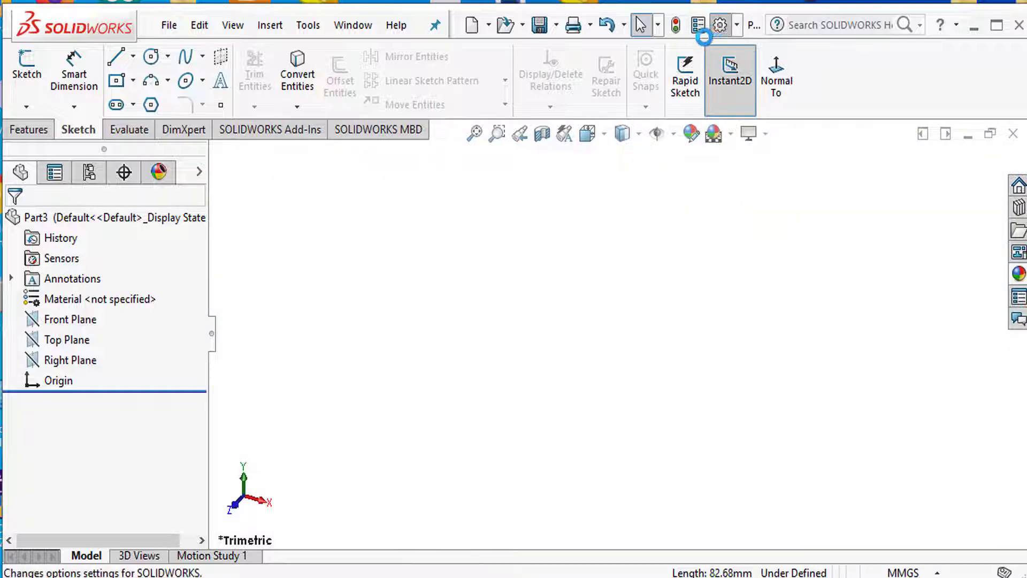
- Raise the shaded and wireframe image quality sliders toward high in Document Properties
click(720, 25)
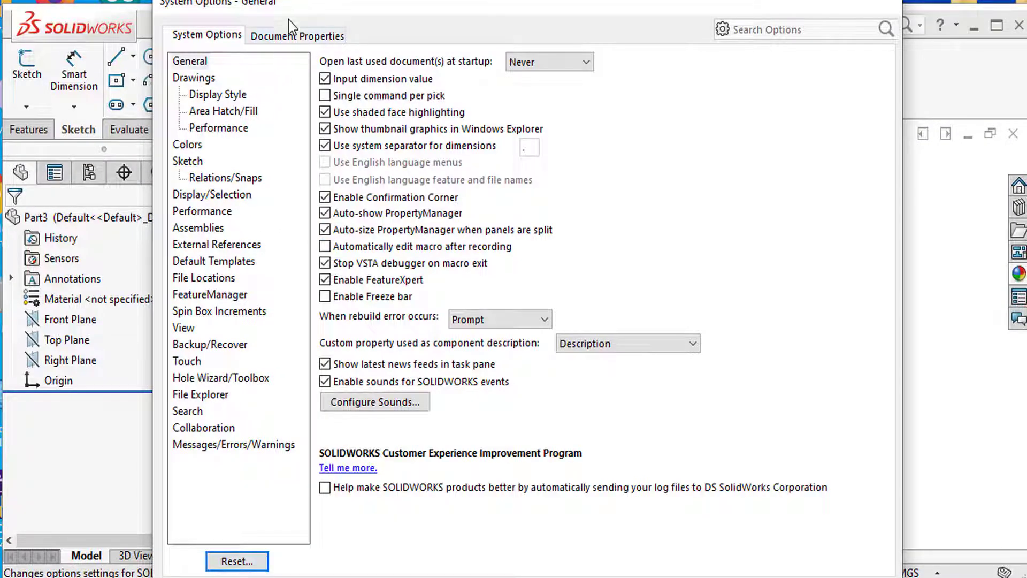
click(291, 37)
click(203, 245)
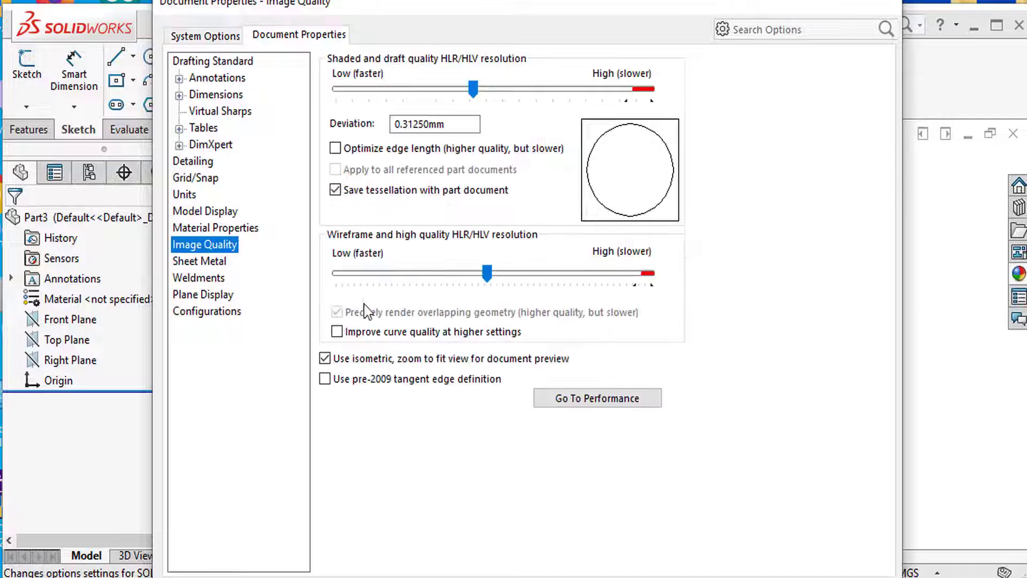
drag(472, 88, 625, 88)
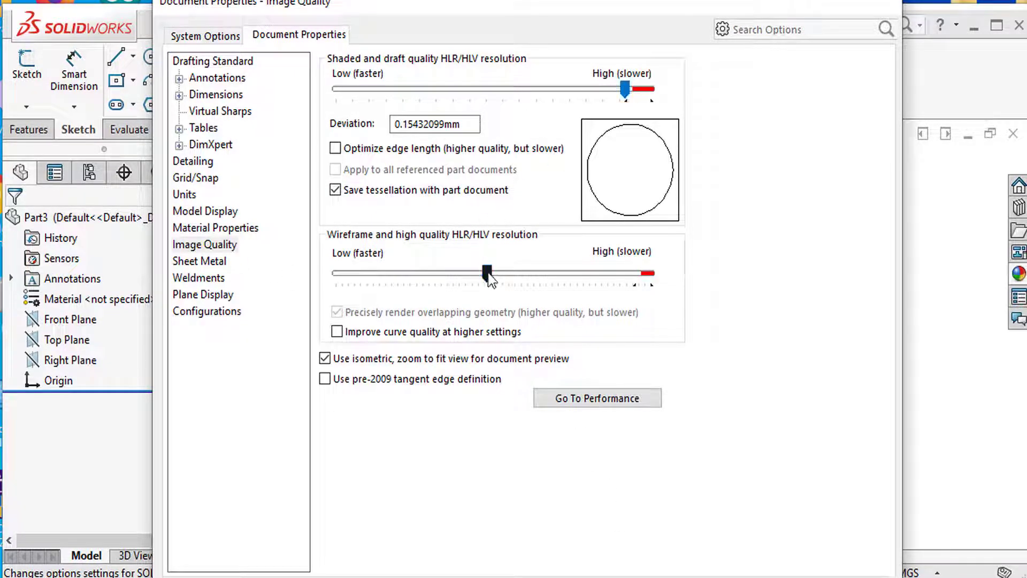
drag(488, 273, 632, 273)
key(Return)
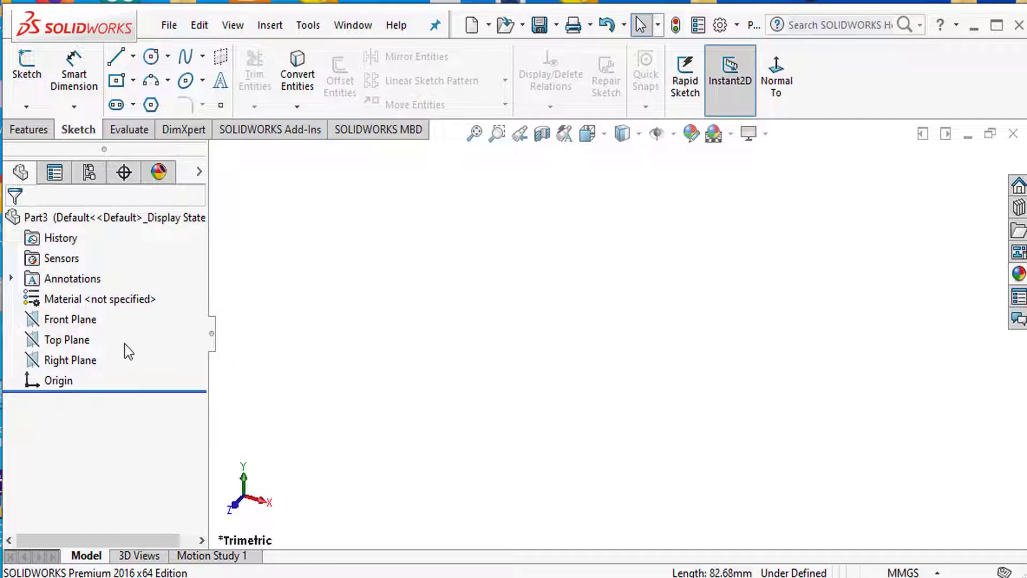
- On the Top Plane, sketch a horizontal line from the origin joined to a vertical line going down
click(54, 340)
click(62, 305)
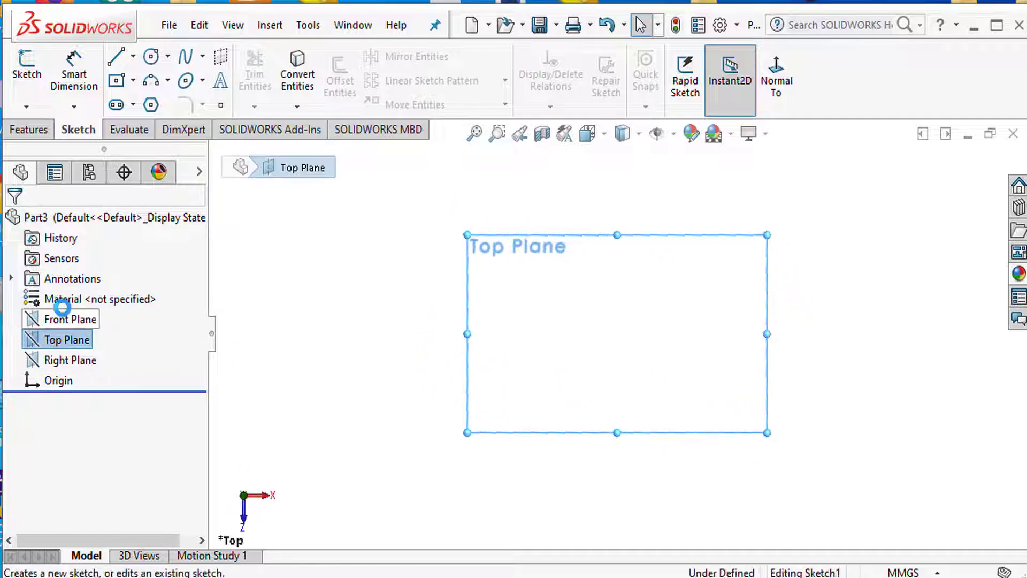
click(116, 57)
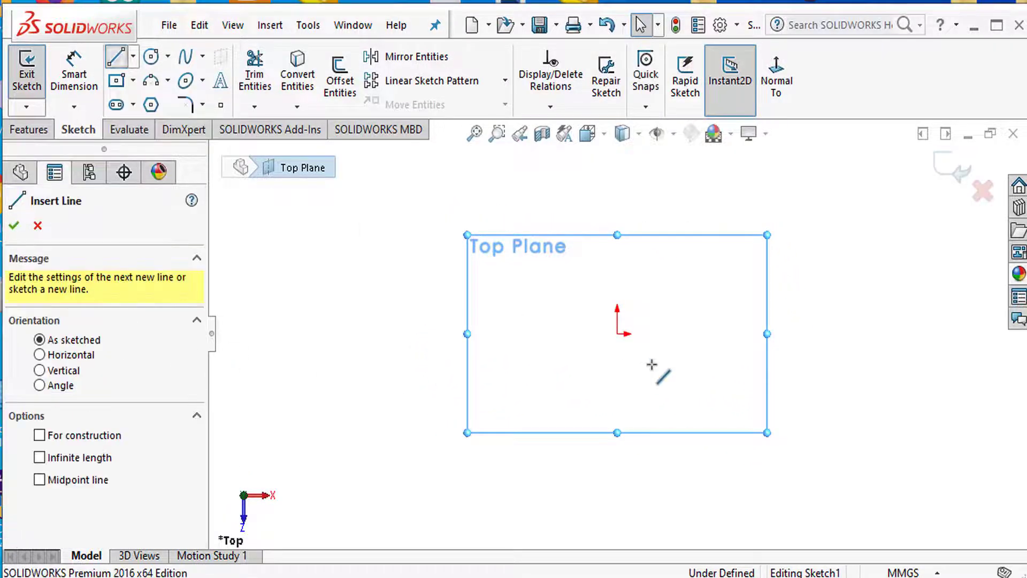
click(618, 334)
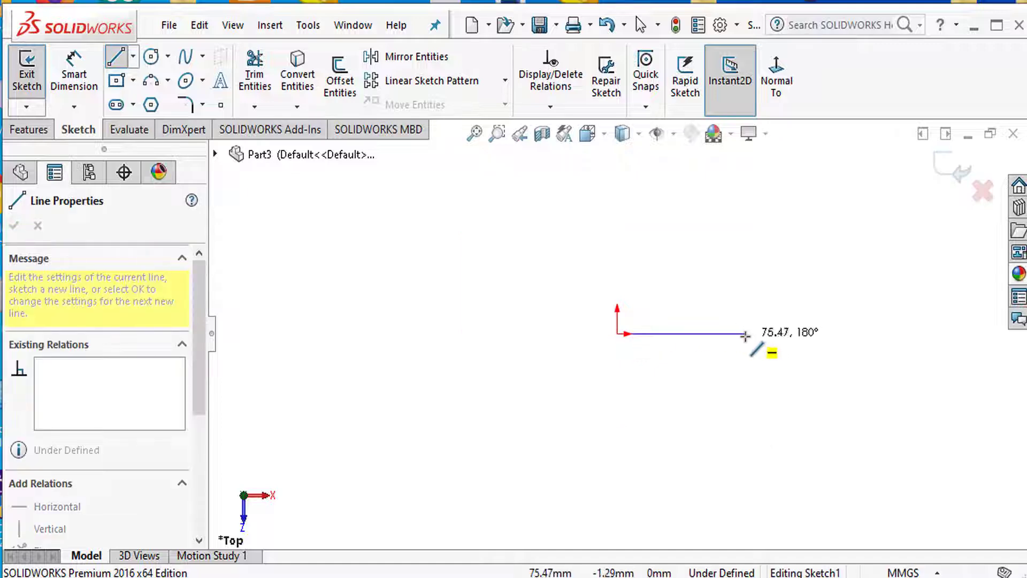
click(745, 335)
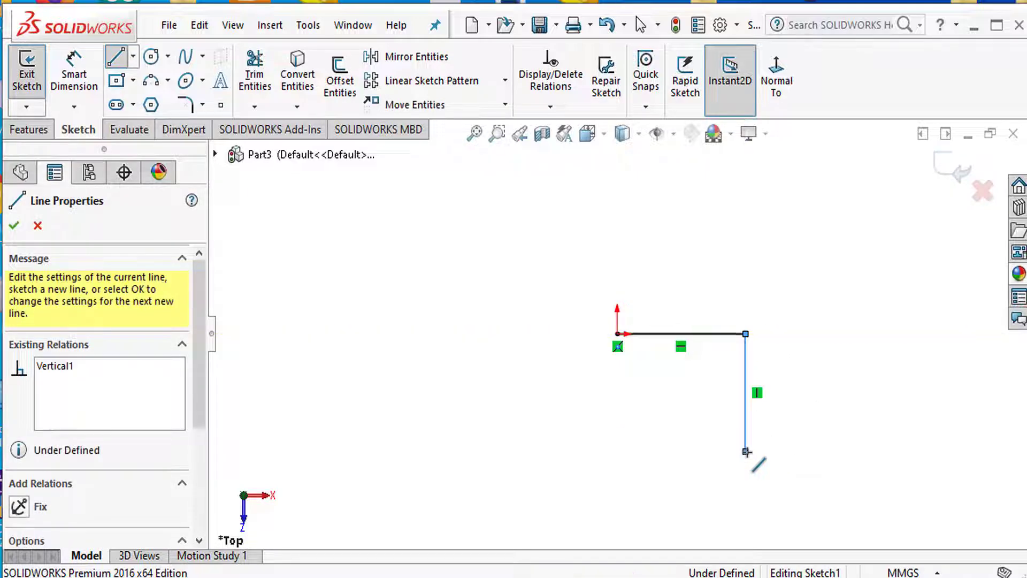
click(746, 452)
key(Escape)
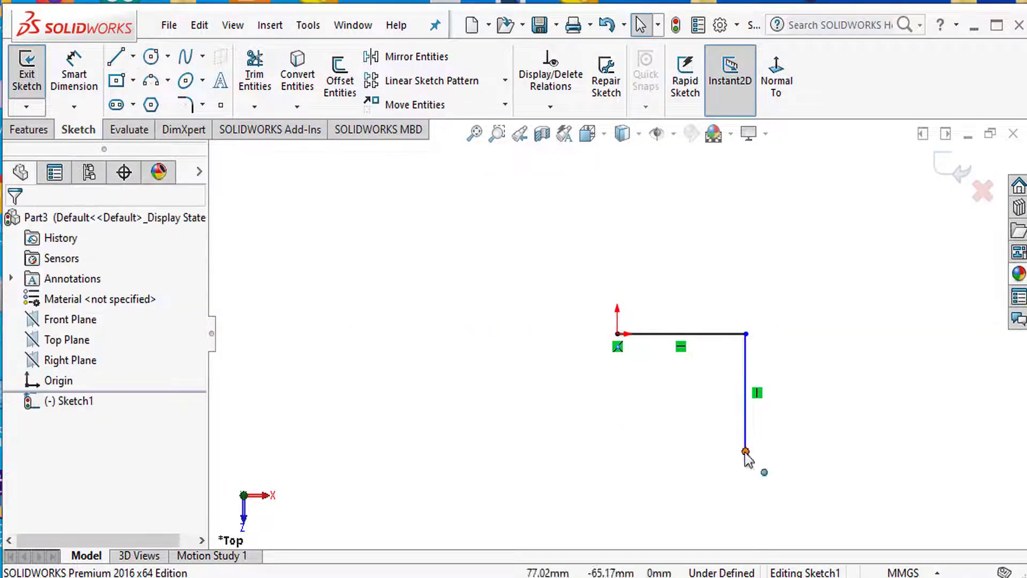
click(707, 340)
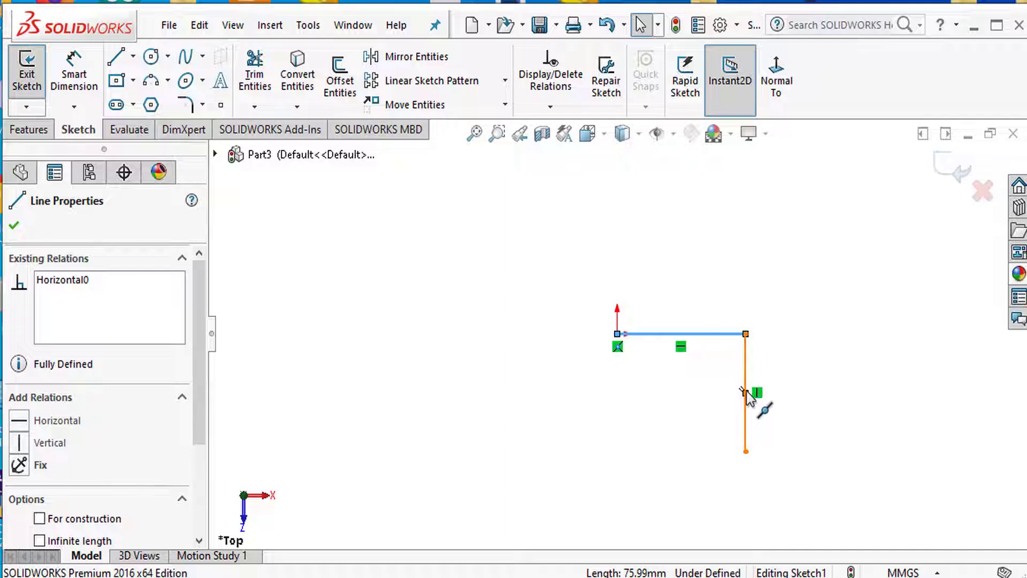
- Make both lines equal in length and add a 90° angle dimension between them
ctrl+click(746, 396)
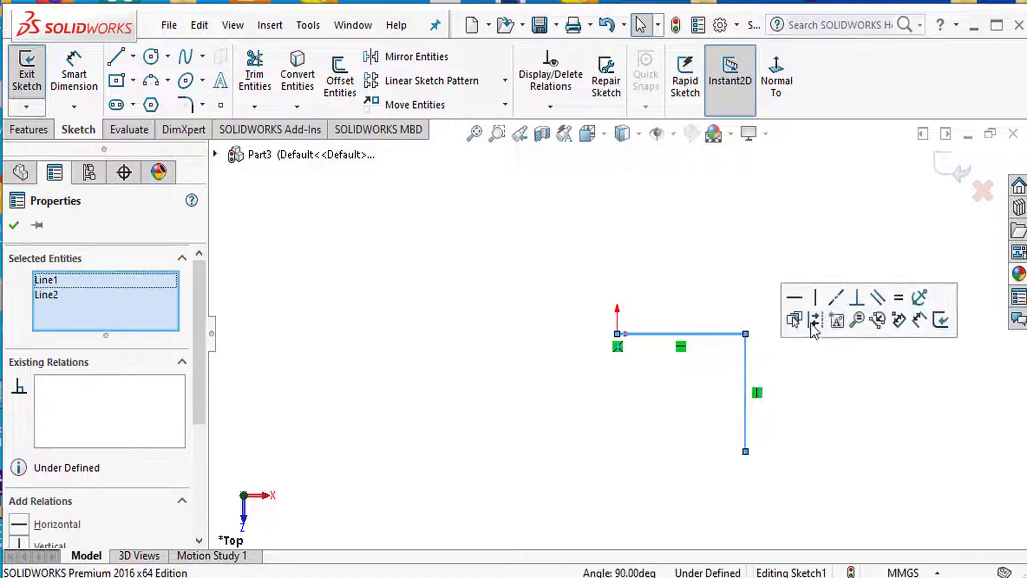
click(896, 299)
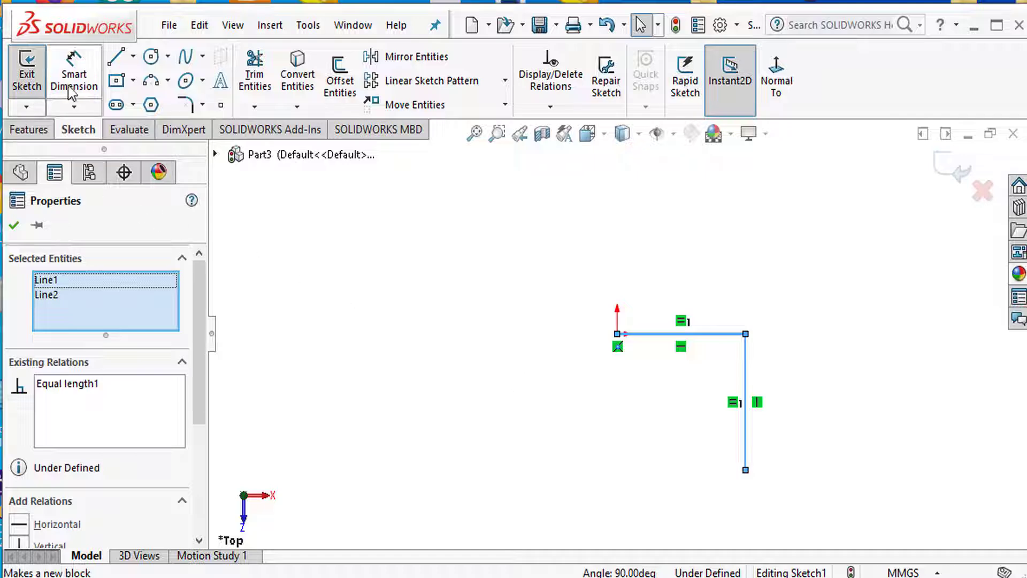
click(73, 72)
click(745, 374)
click(733, 334)
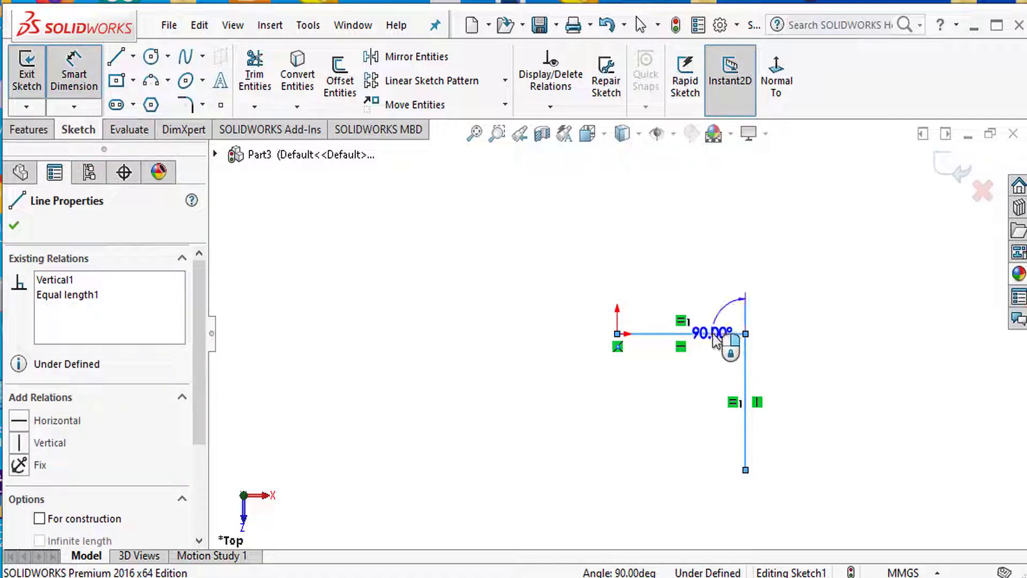
click(712, 333)
click(657, 301)
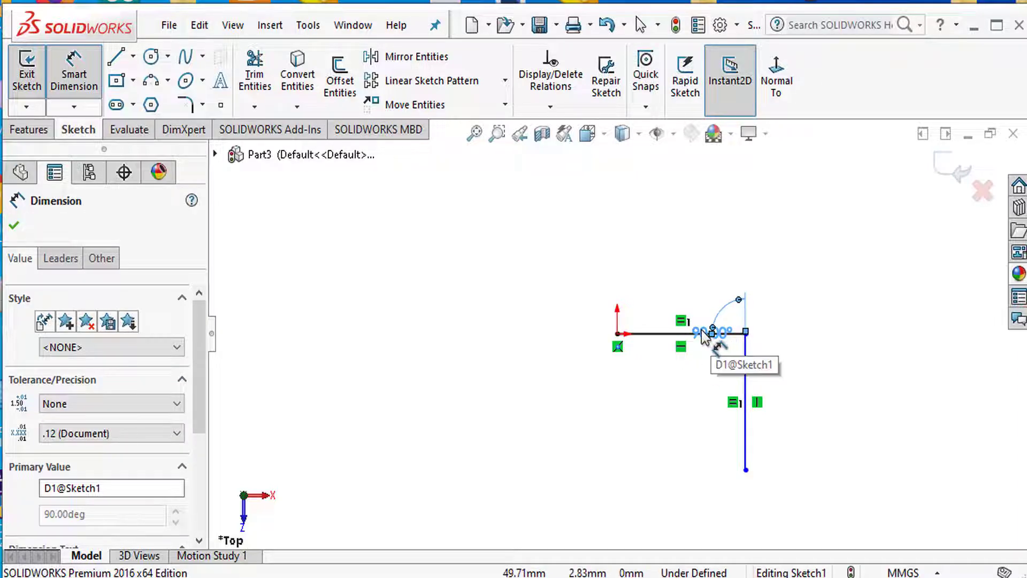
drag(701, 329, 767, 349)
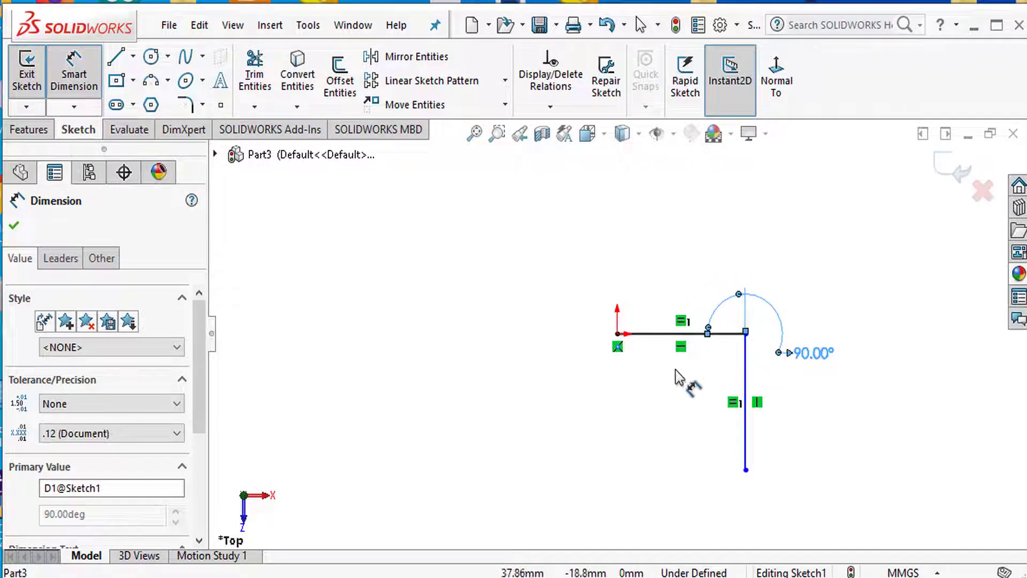
- Dimension the horizontal line to 30 mm and move the 90° label beside the corner
click(650, 334)
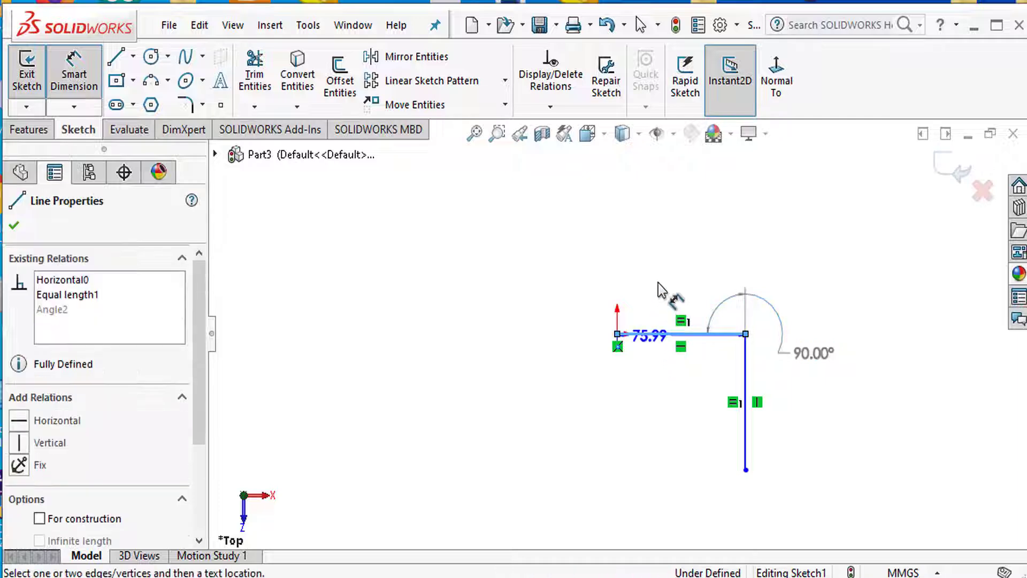
click(664, 286)
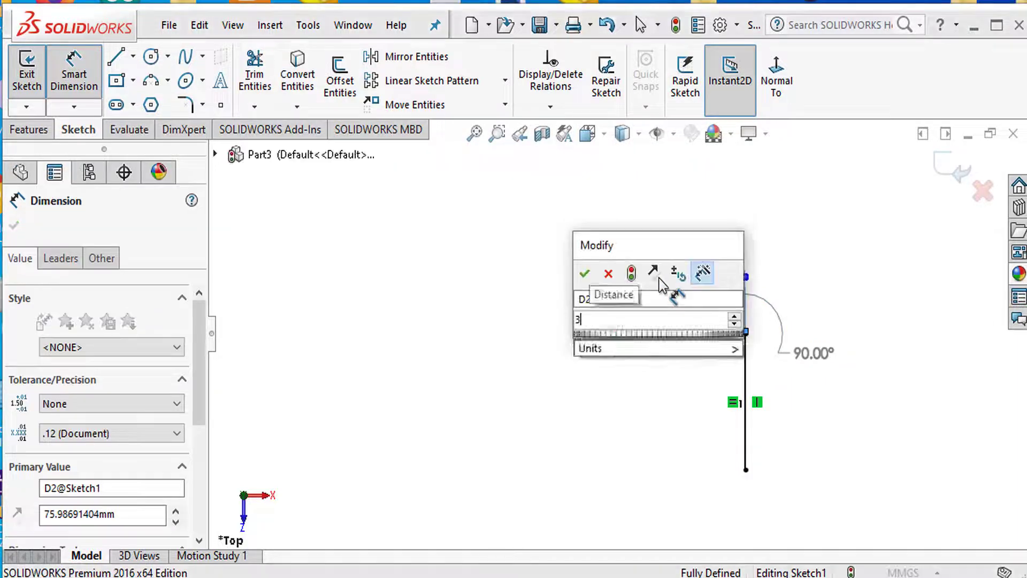
text(50)
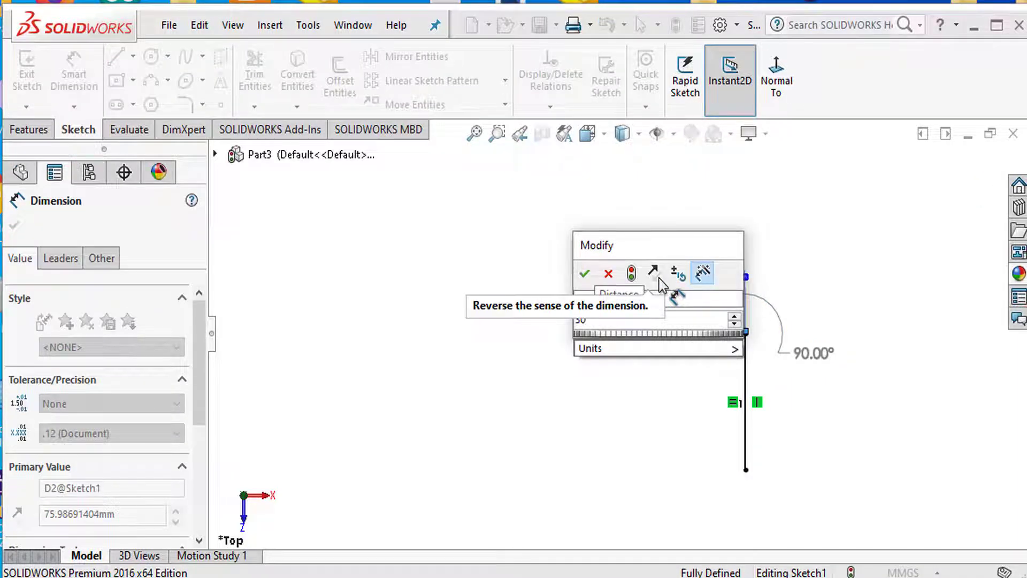
key(Return)
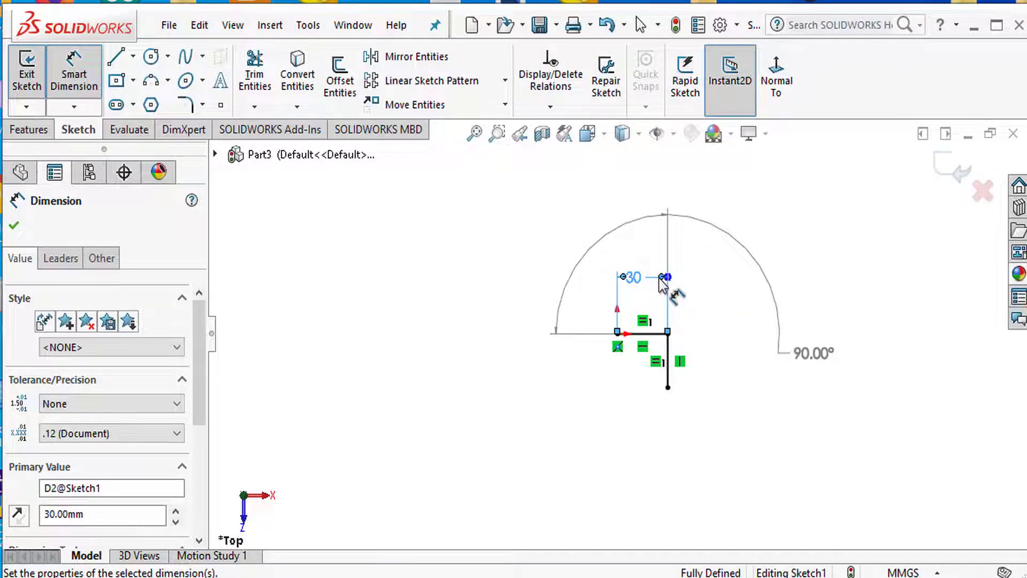
scroll(667, 345, down, 5)
scroll(661, 340, up, 2)
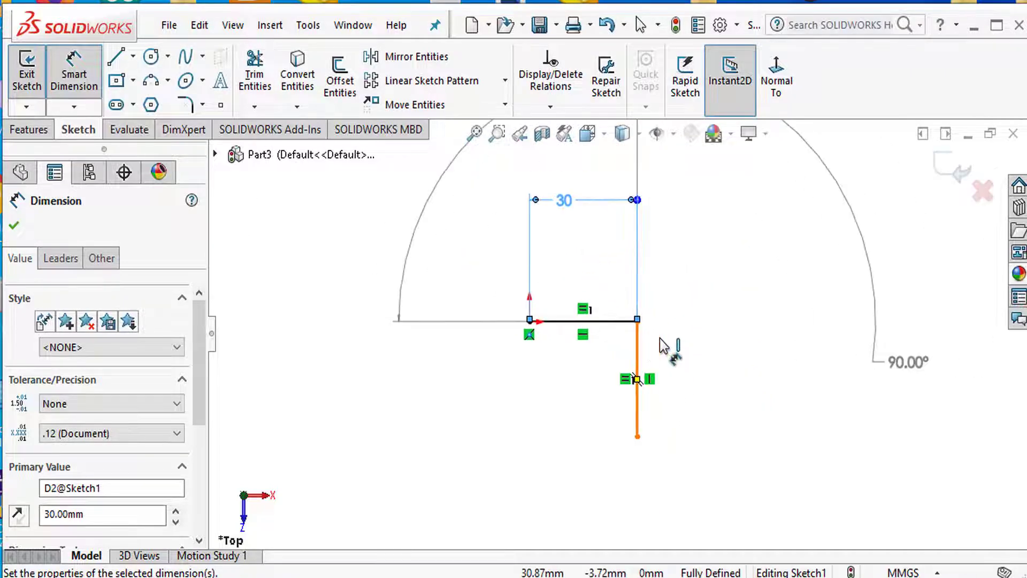
scroll(663, 343, up, 3)
mouse_move(765, 348)
mouse_down()
mouse_move(599, 291)
mouse_move(639, 318)
mouse_move(639, 308)
mouse_up()
scroll(619, 330, down, 4)
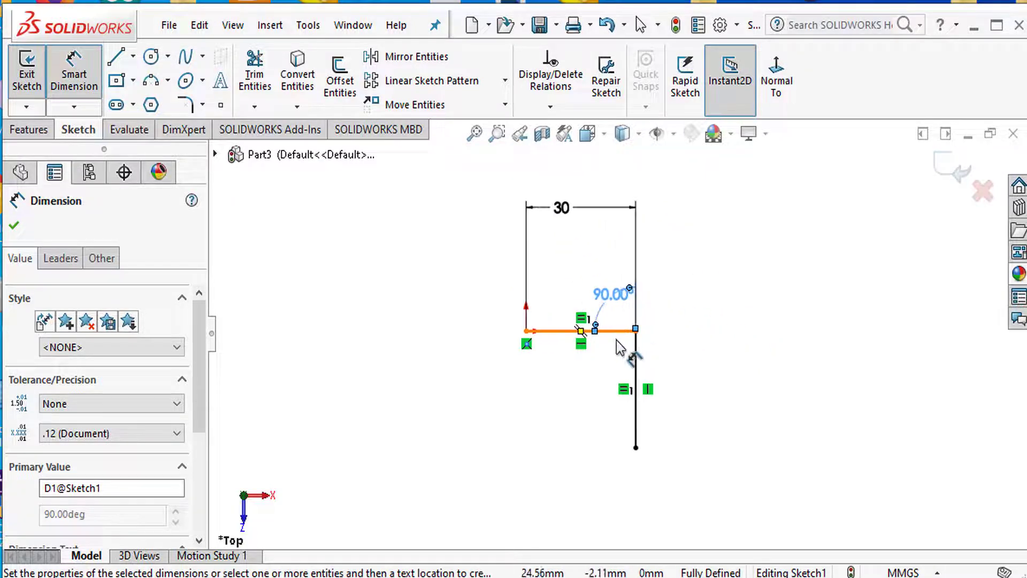
scroll(616, 340, down, 4)
scroll(614, 351, up, 2)
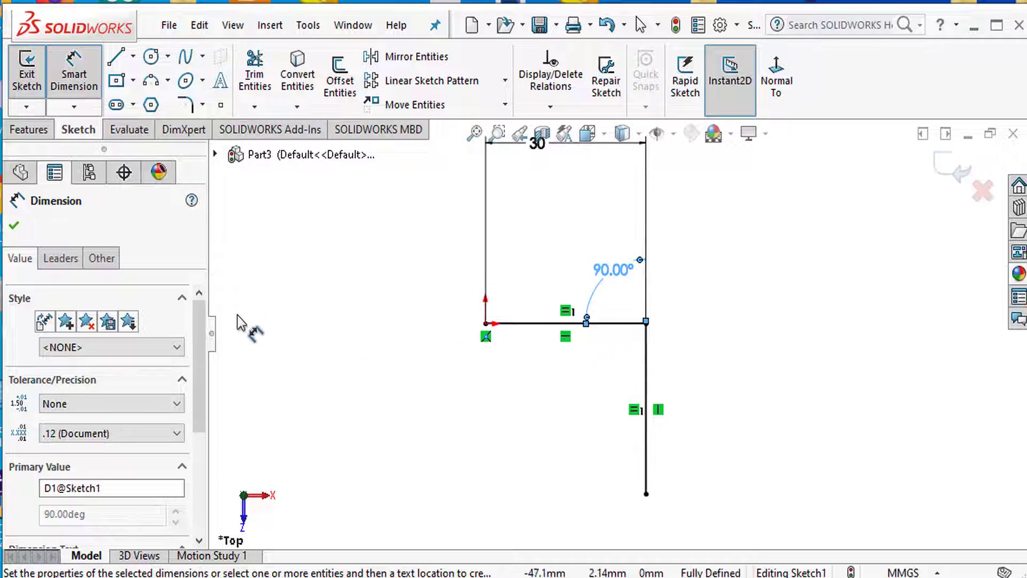
click(188, 105)
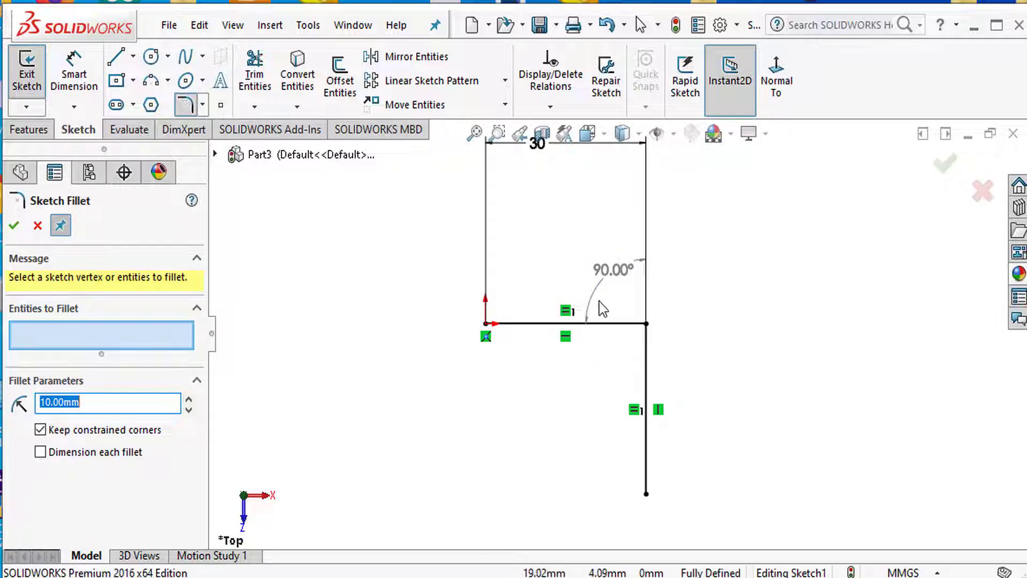
- Round the L-path's corner with a 15 mm radius sketch fillet (R15)
drag(648, 323, 693, 376)
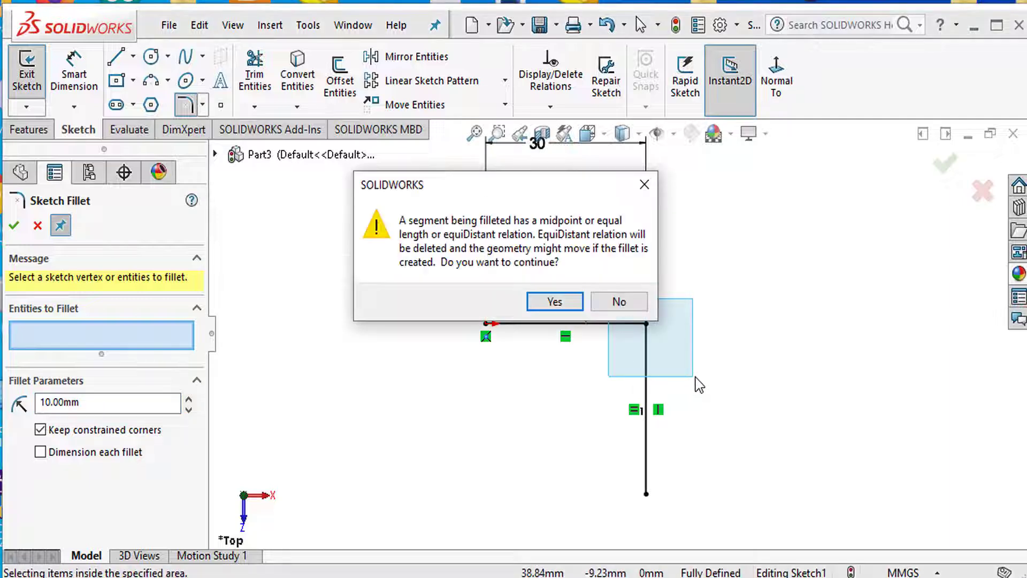
click(543, 296)
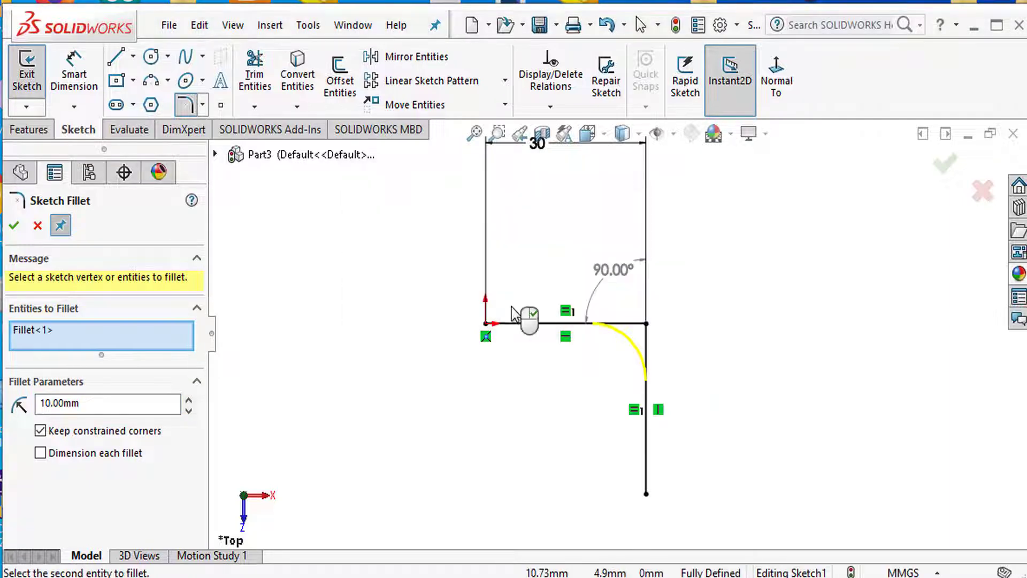
double_click(86, 403)
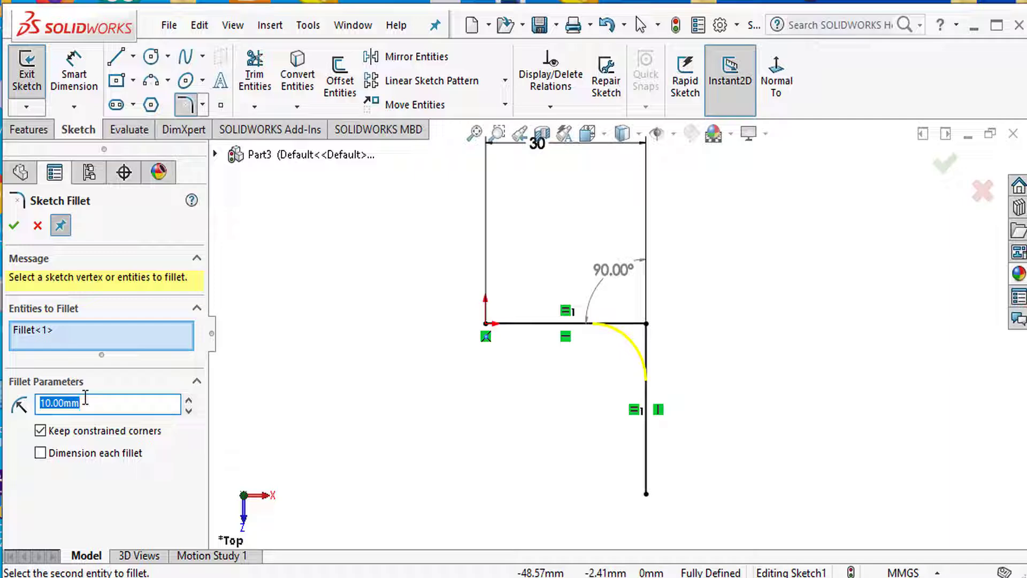
text(15)
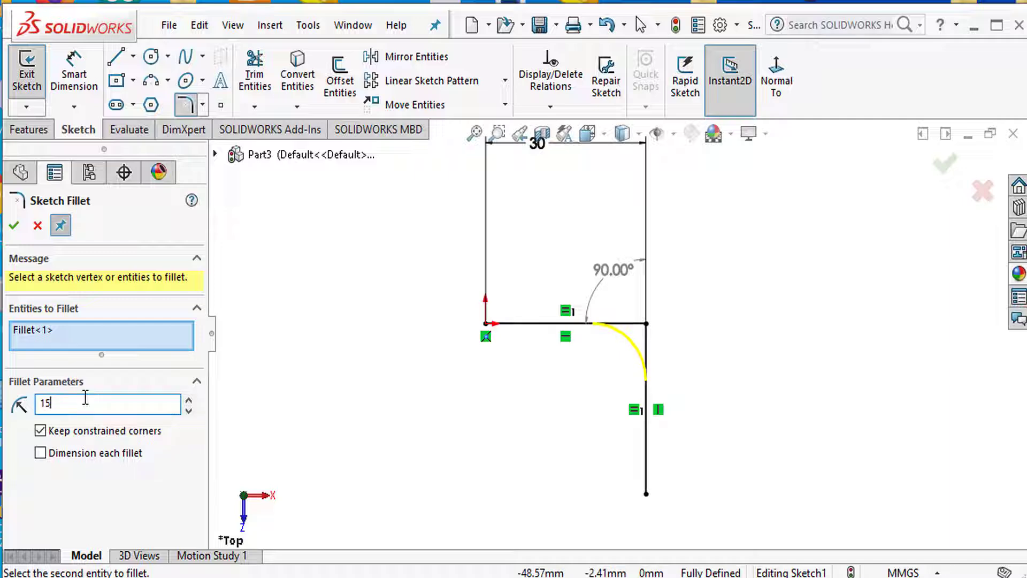
key(Return)
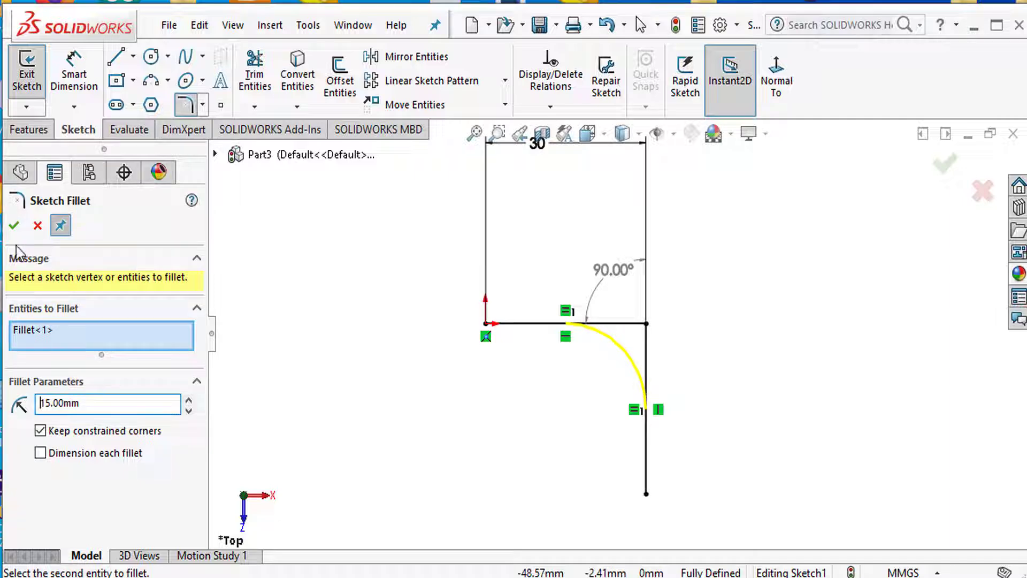
click(14, 225)
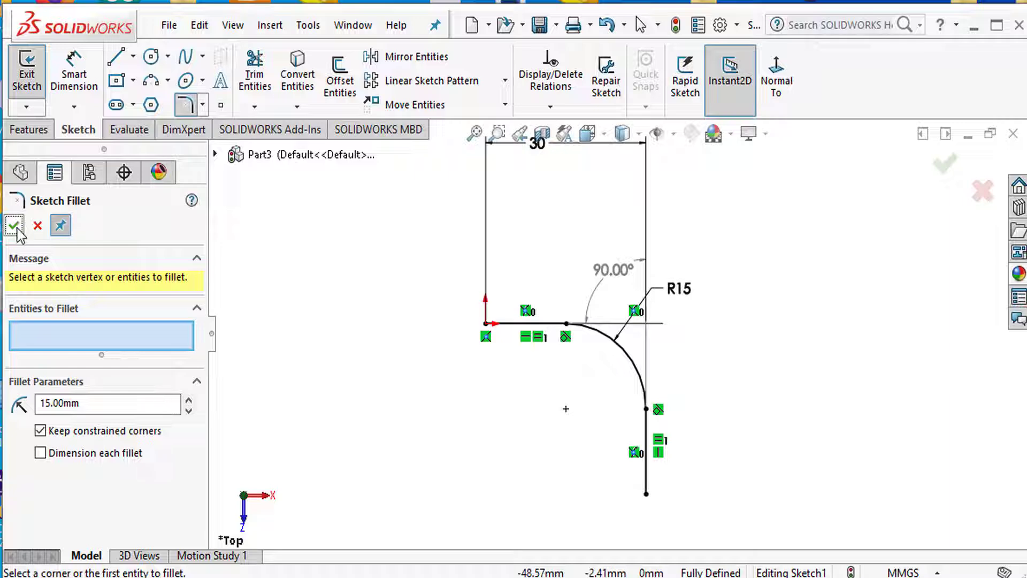
click(14, 225)
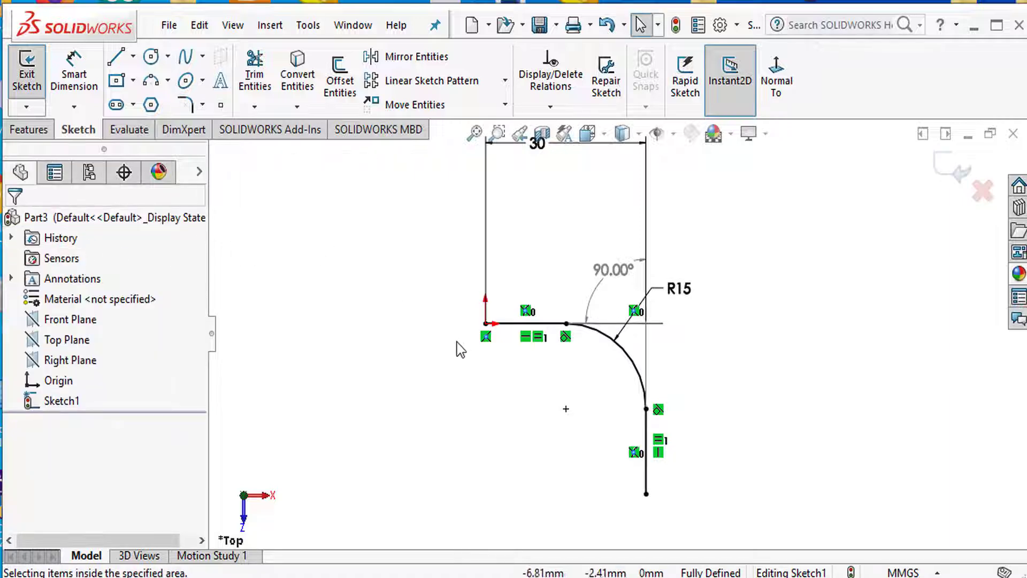
- Start a Swept Boss/Base using the filleted L-shaped Sketch1 as the path
key(f)
mouse_move(504, 385)
middle_down()
mouse_move(492, 291)
mouse_move(501, 341)
middle_up()
click(37, 134)
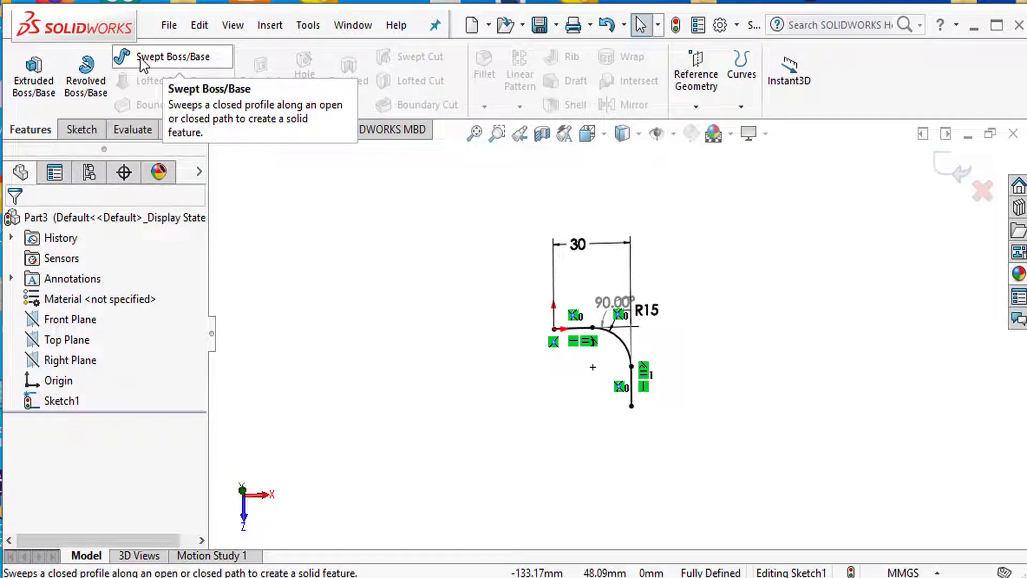
click(172, 60)
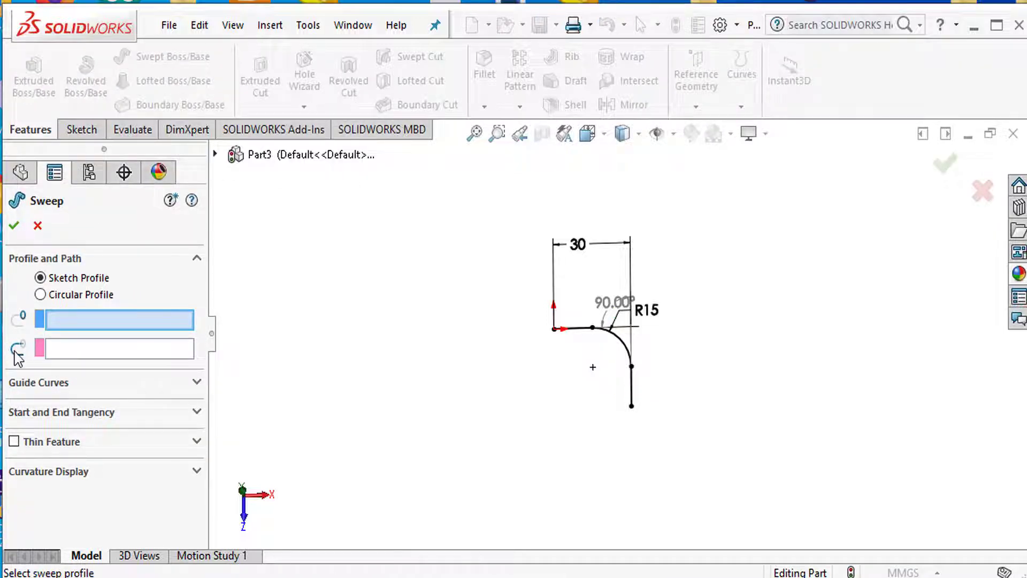
click(78, 348)
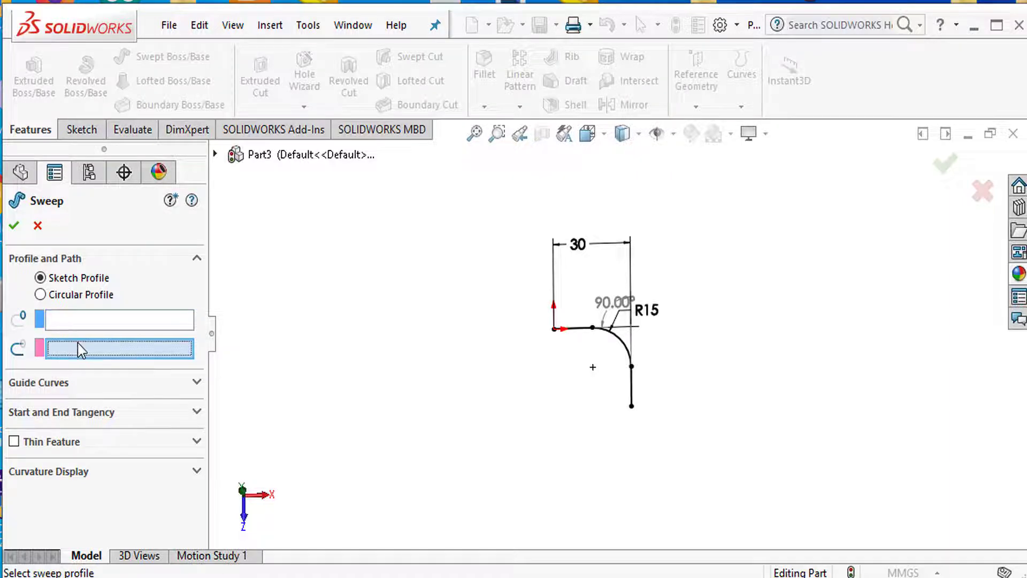
click(618, 337)
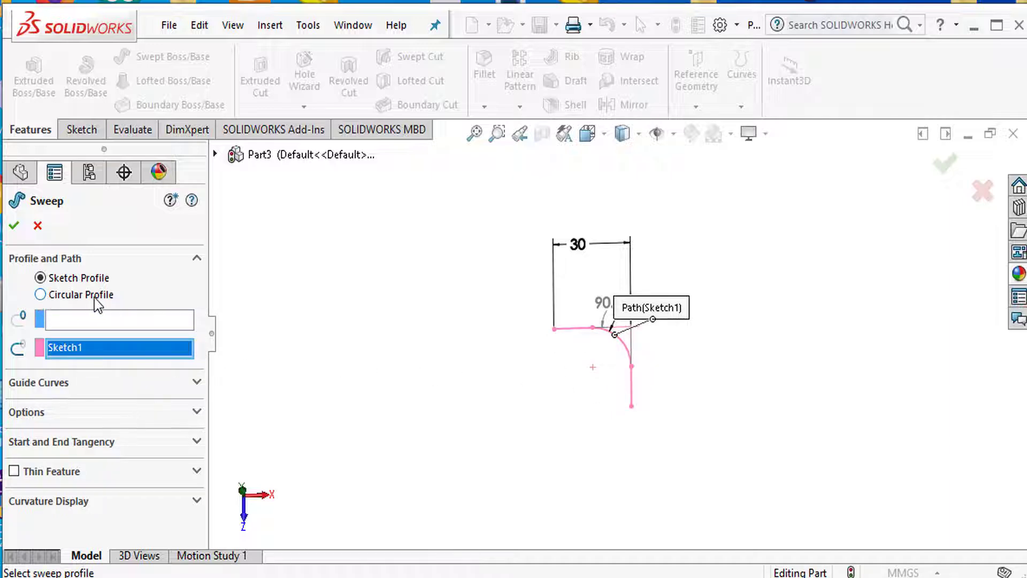
- Give the sweep a 28 mm circular profile and enable Thin Feature
click(41, 294)
scroll(614, 349, down, 5)
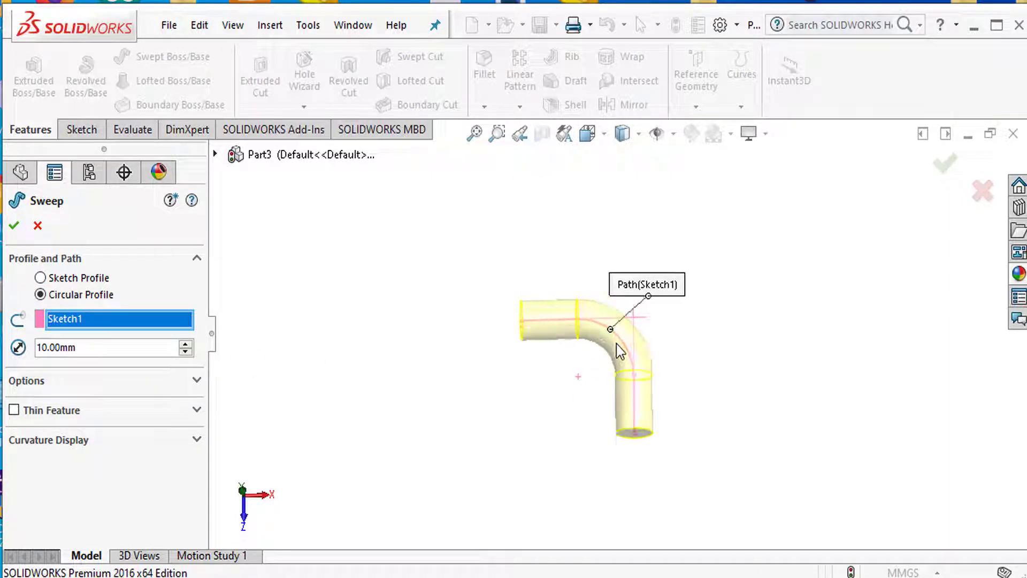
click(95, 346)
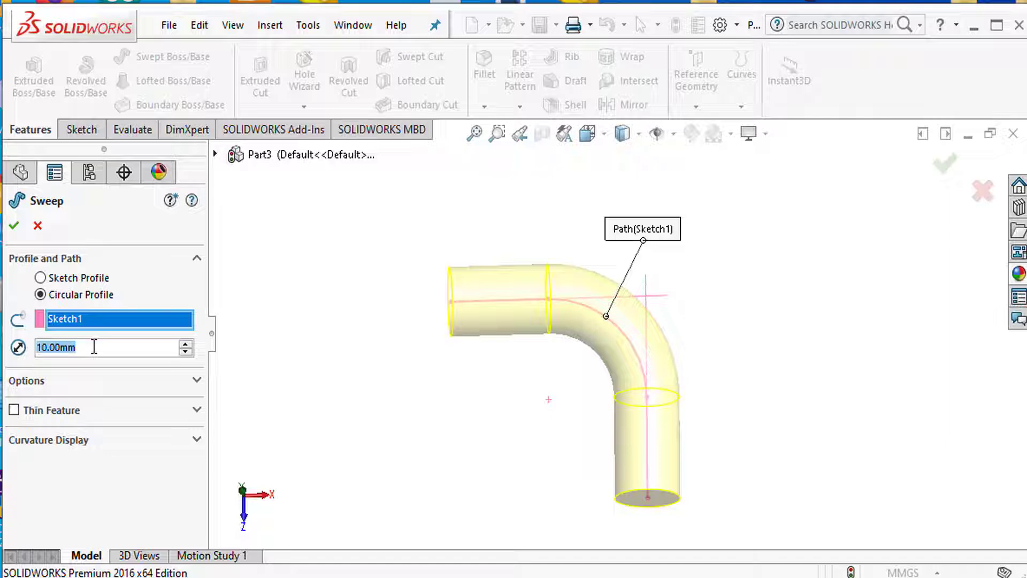
text(28)
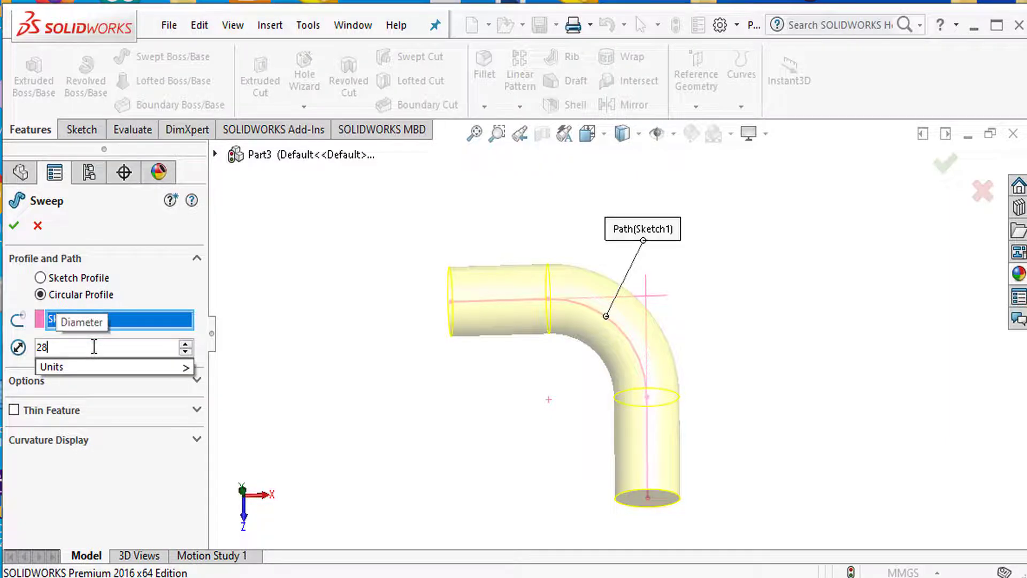
key(Return)
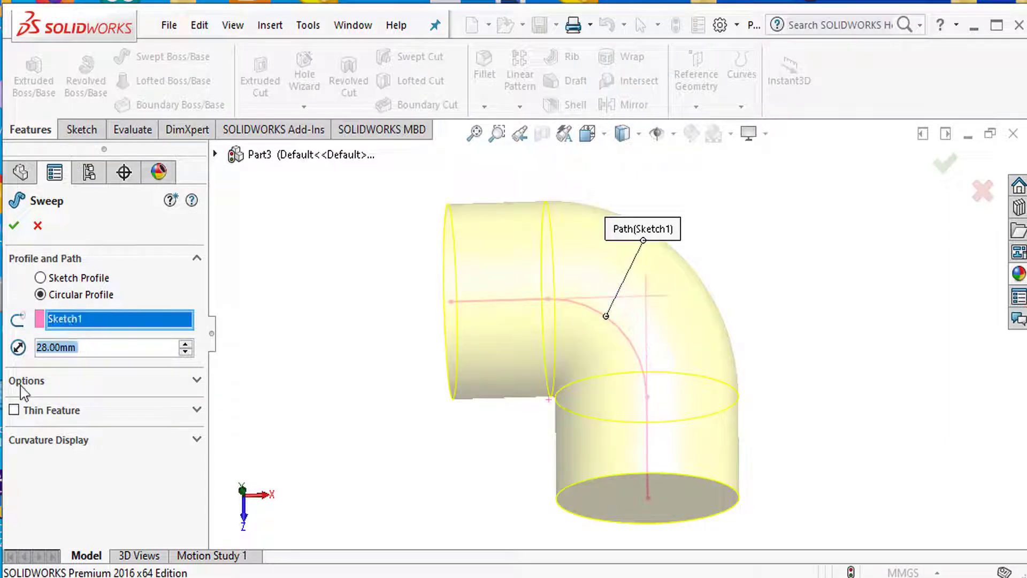
click(14, 411)
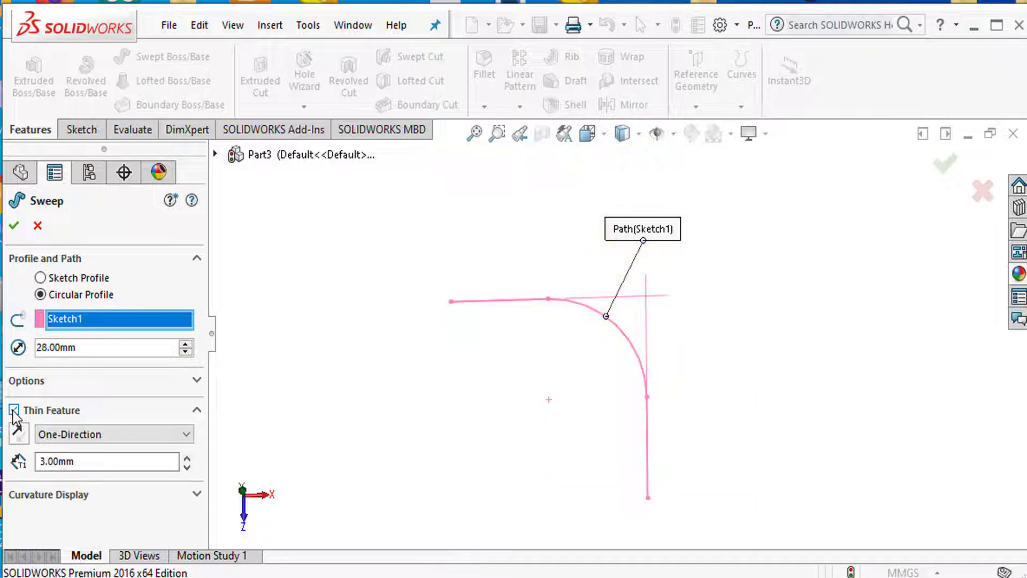
- Set a 3 mm wall thickness, reverse its direction for a valid preview, and accept the hollow elbow
click(91, 461)
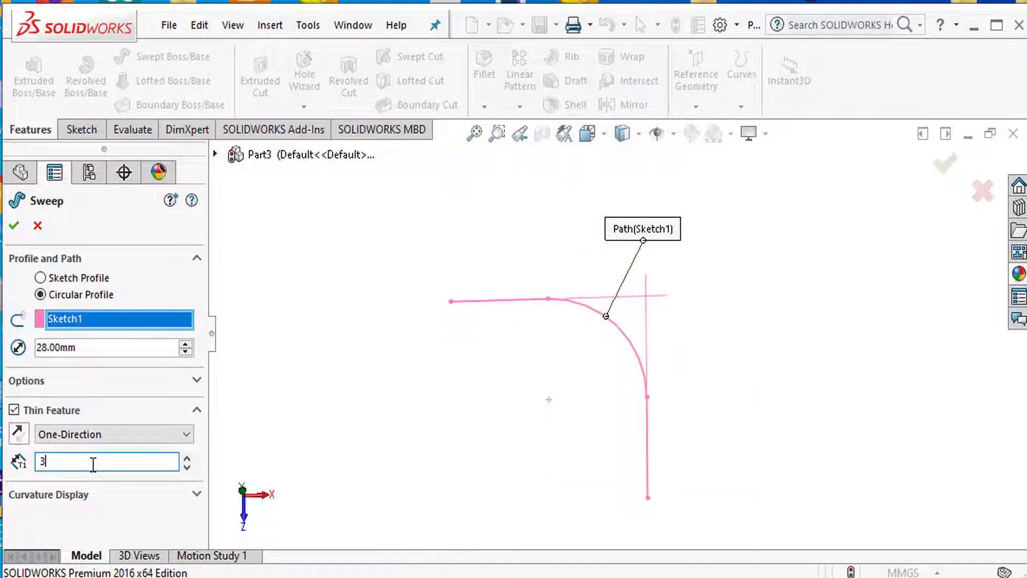
key(Return)
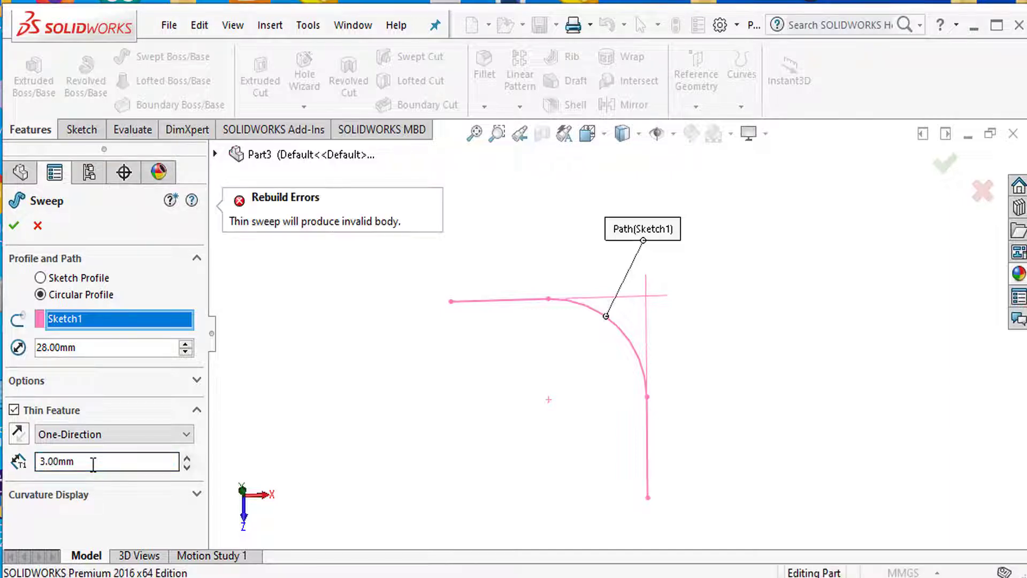
click(17, 434)
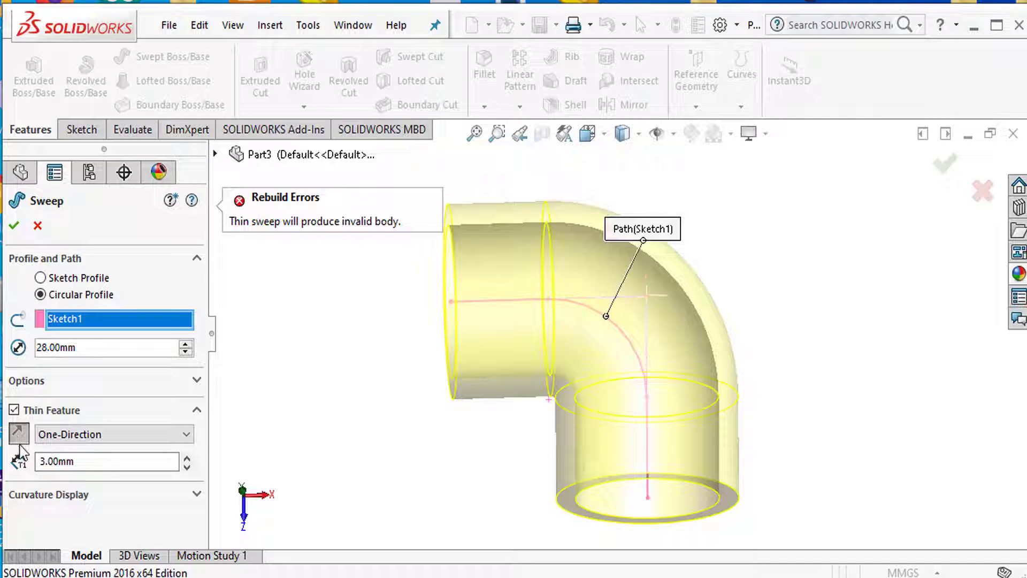
click(20, 434)
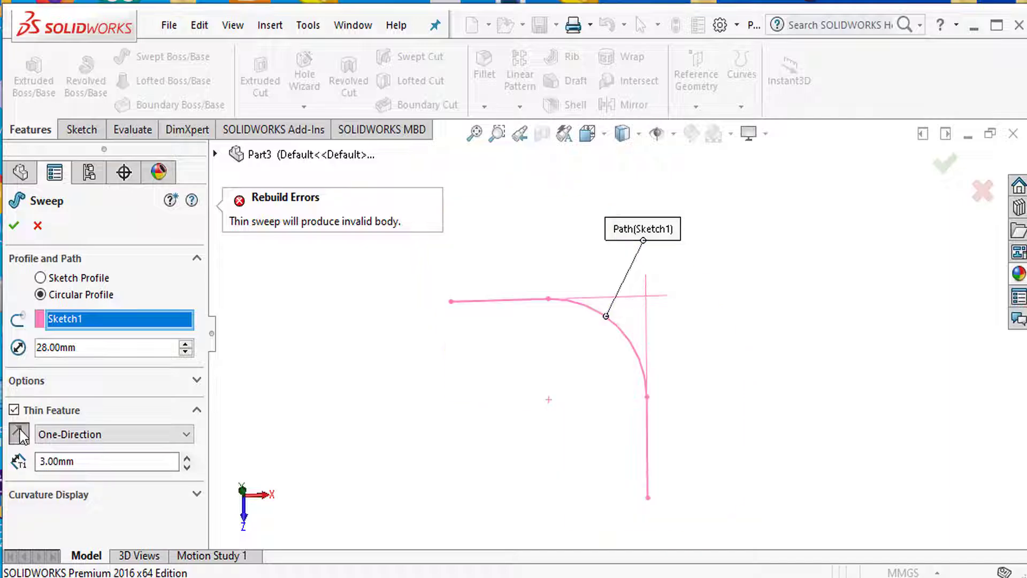
click(20, 436)
middle_drag(733, 488, 756, 416)
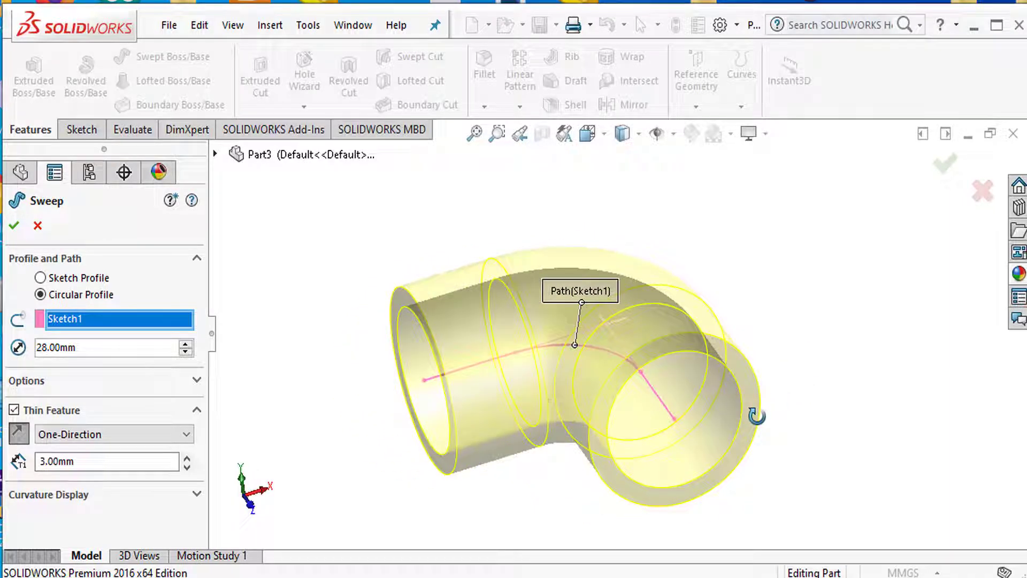
click(14, 227)
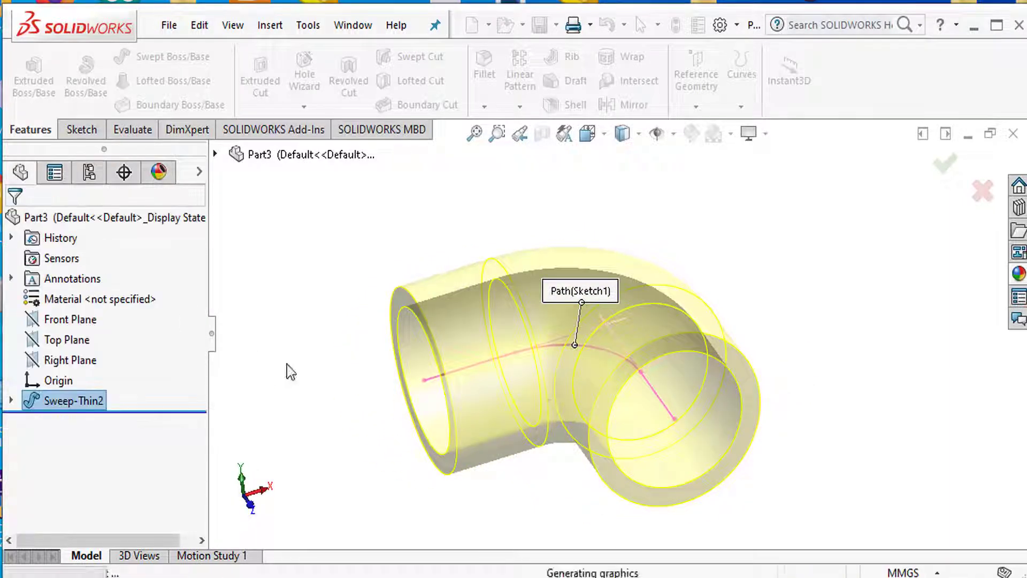
- Orbit and zoom around the hollow elbow to inspect both open ends
mouse_move(748, 419)
middle_down()
mouse_move(816, 408)
mouse_move(733, 415)
mouse_move(690, 439)
mouse_move(807, 367)
mouse_move(758, 413)
mouse_move(750, 439)
middle_up()
scroll(706, 458, down, 5)
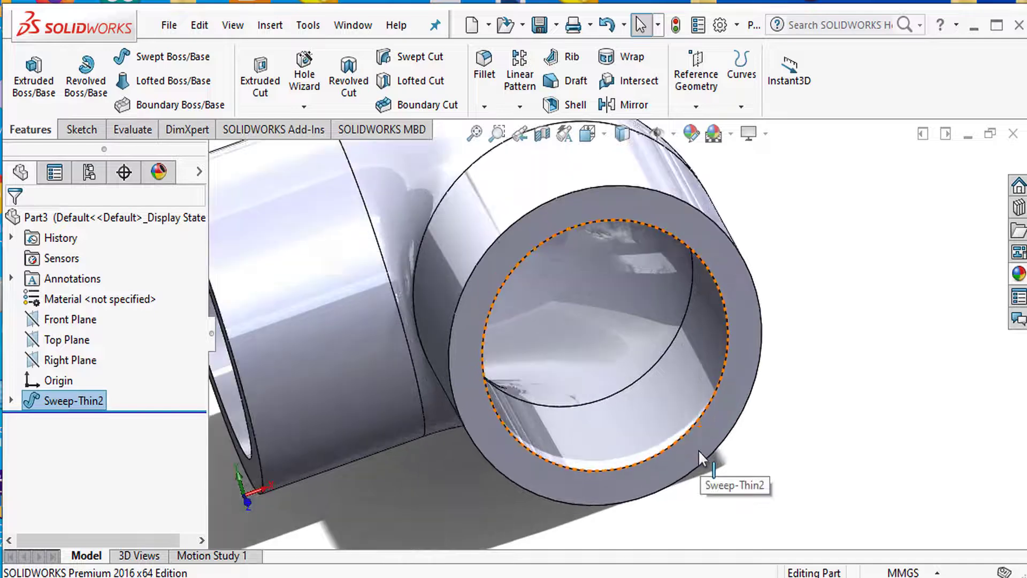
scroll(701, 458, up, 3)
middle_drag(679, 459, 697, 429)
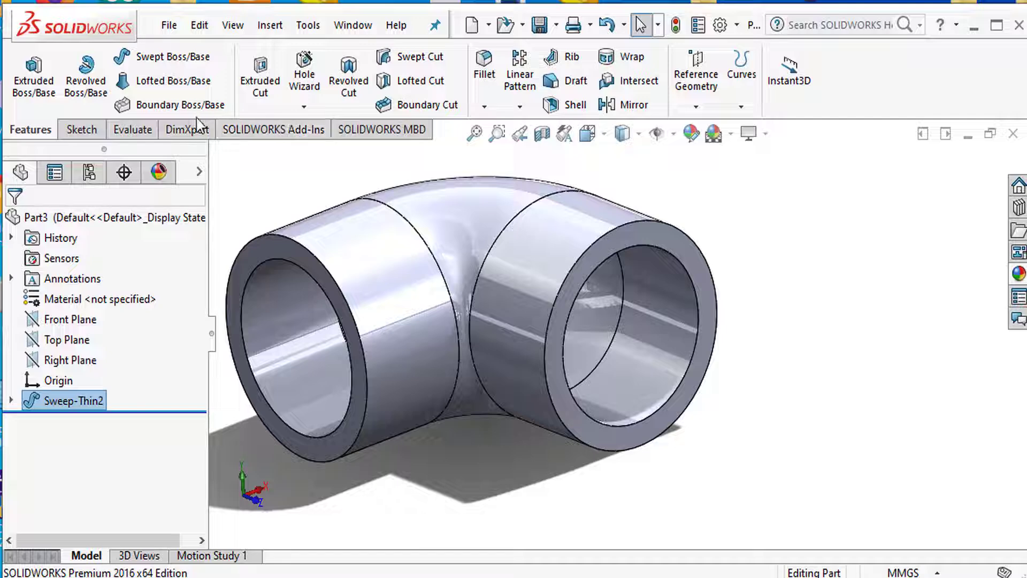
- Start a Thread feature on one pipe end's inner rim edge, previewing a 17 mm Metric Tap thread
click(303, 109)
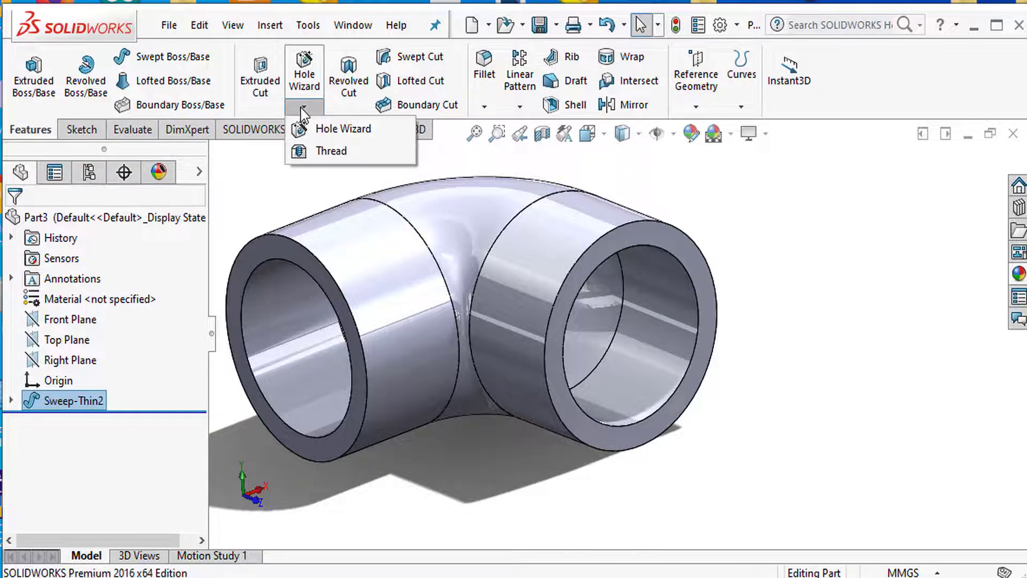
click(344, 155)
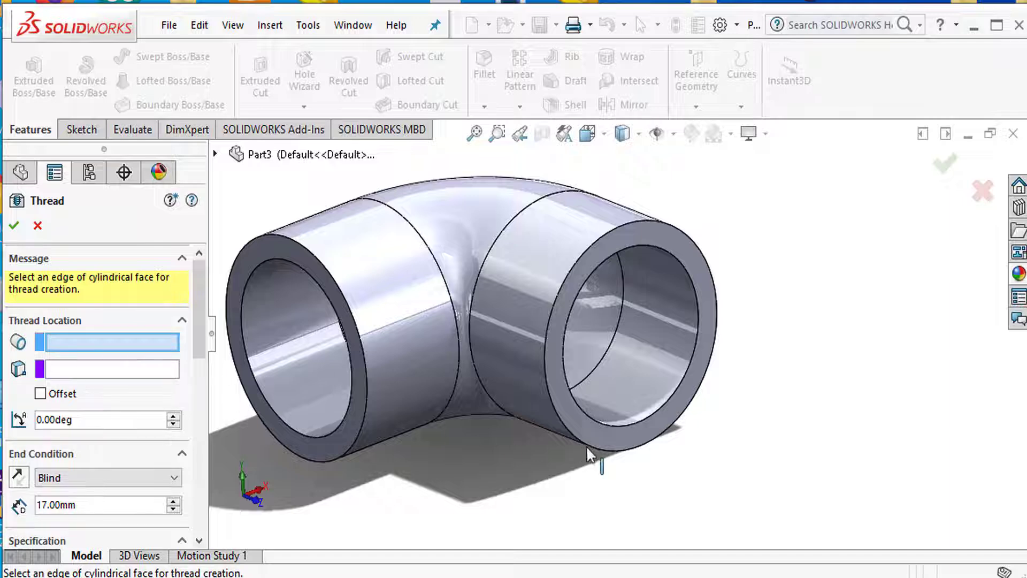
click(640, 421)
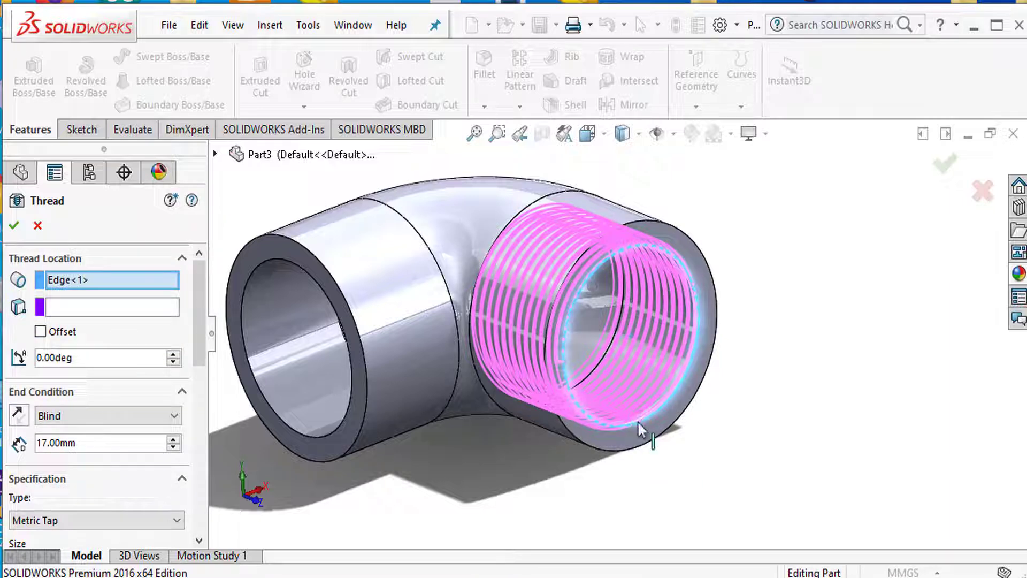
middle_drag(761, 422, 665, 458)
scroll(374, 420, down, 5)
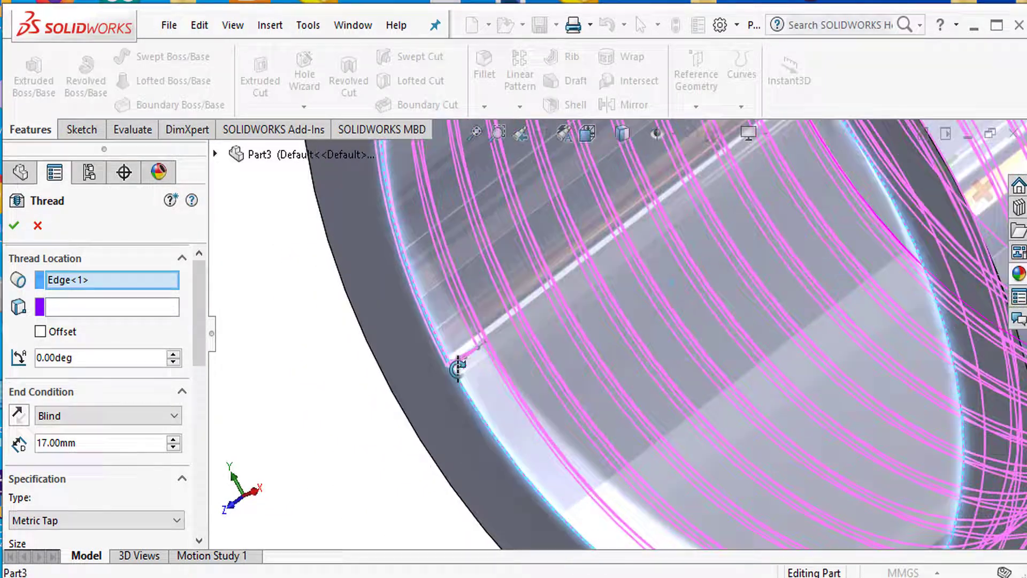
mouse_move(457, 368)
middle_down()
mouse_move(443, 390)
mouse_move(450, 434)
mouse_move(459, 380)
middle_up()
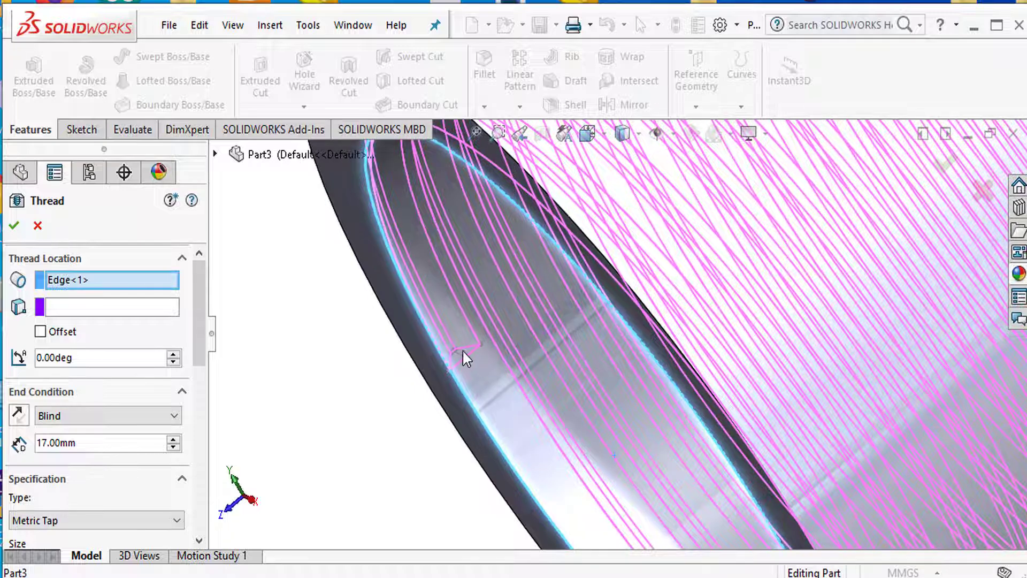
scroll(655, 423, up, 5)
scroll(728, 368, down, 3)
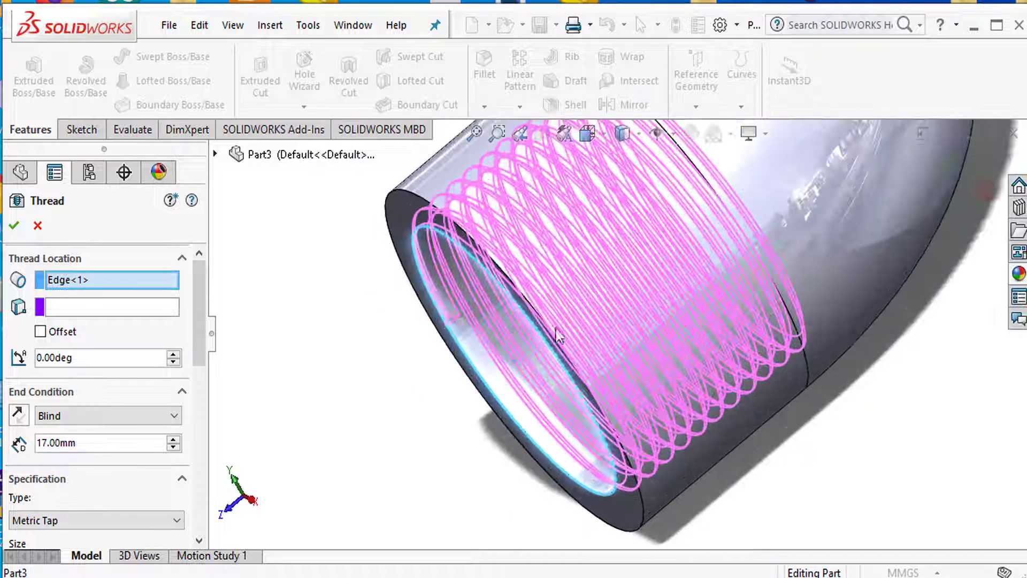
- Offset the thread start 5.00 mm outward past the pipe end and keep a 17.00 mm blind depth
click(39, 333)
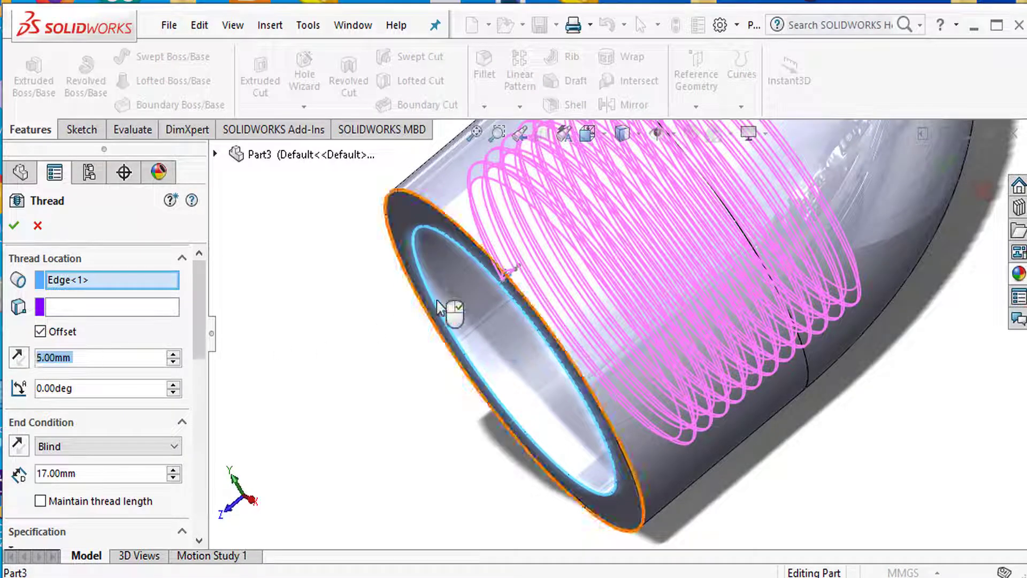
click(16, 361)
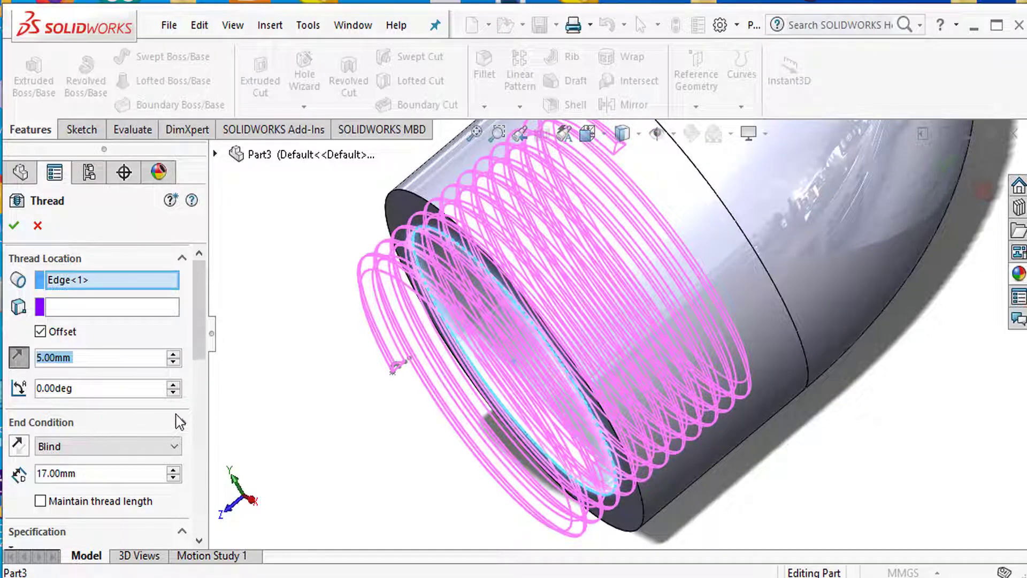
scroll(294, 425, up, 3)
middle_drag(390, 401, 390, 351)
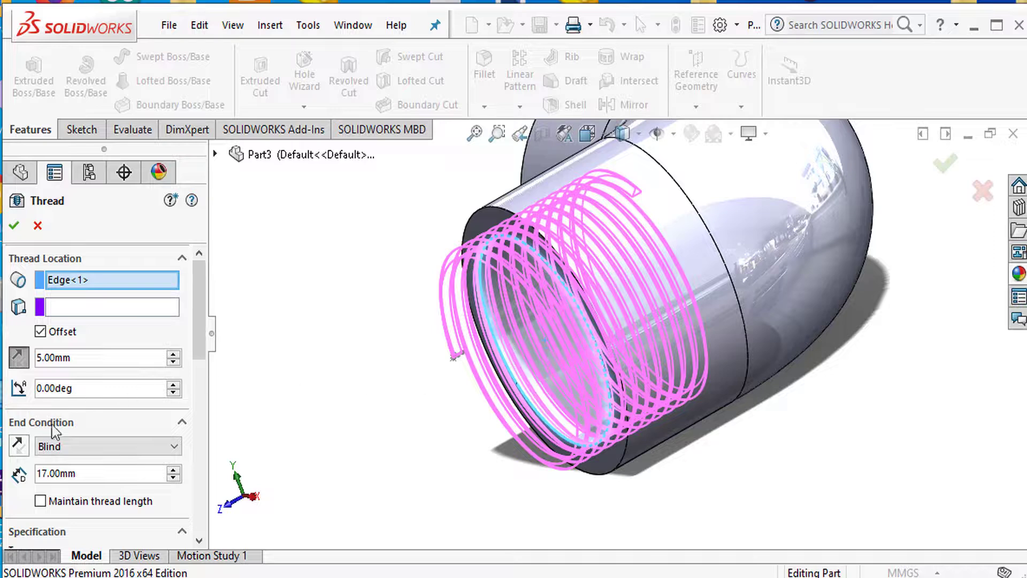
double_click(83, 474)
text(17)
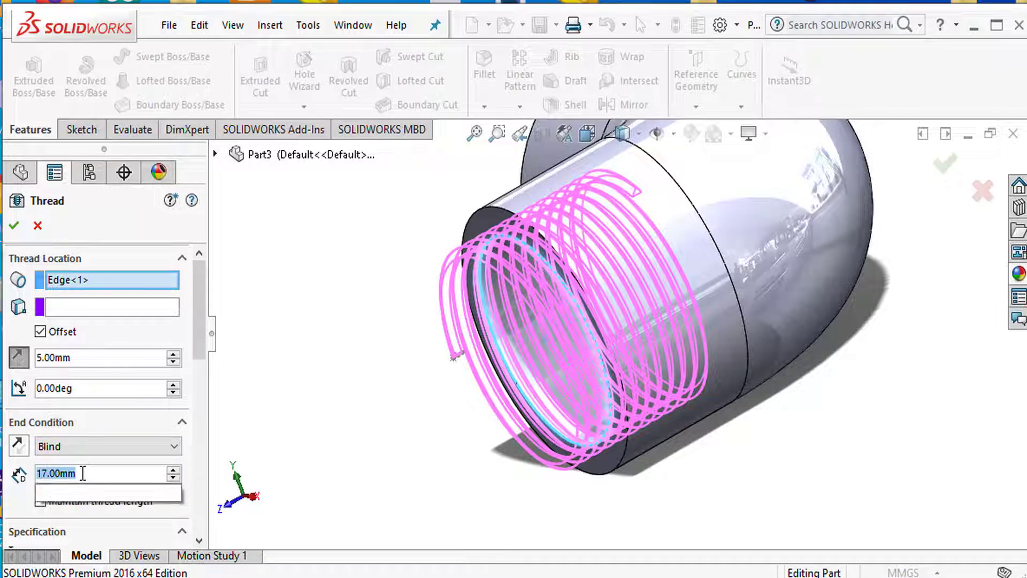
key(Return)
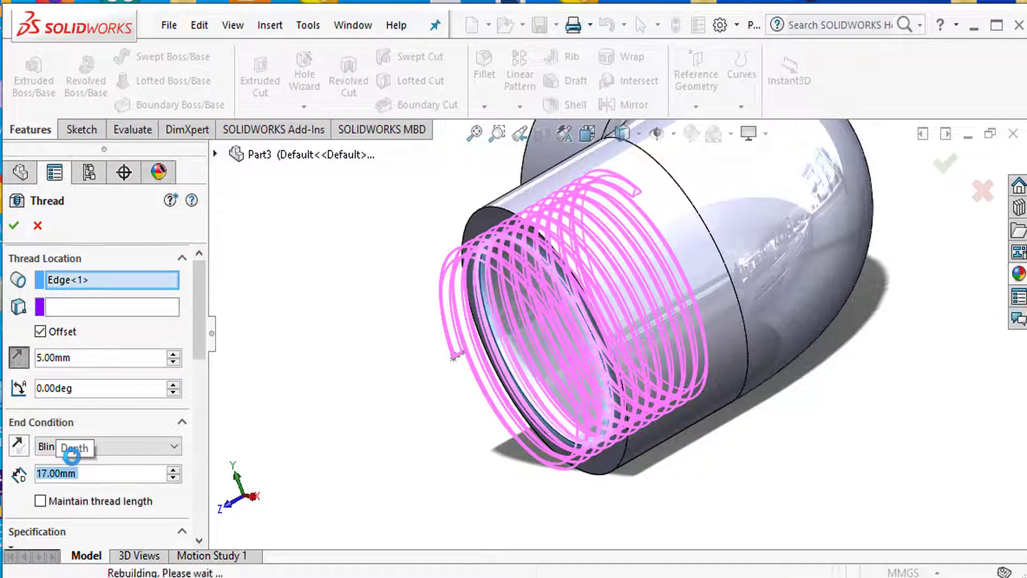
scroll(196, 359, down, 4)
scroll(195, 400, down, 1)
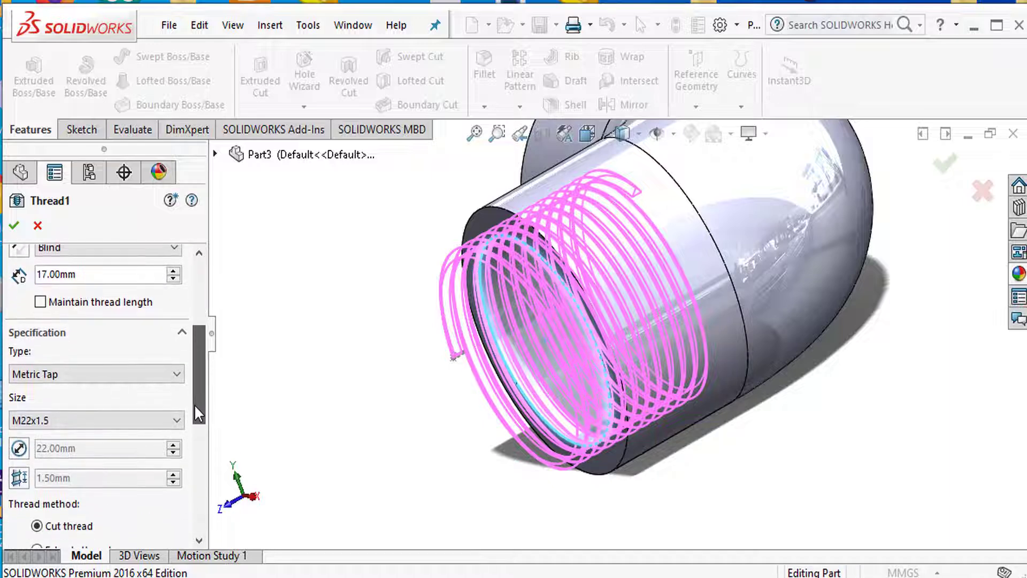
- Keep Metric Tap as the thread type and M22x1.5 as the size, then review the options
click(115, 374)
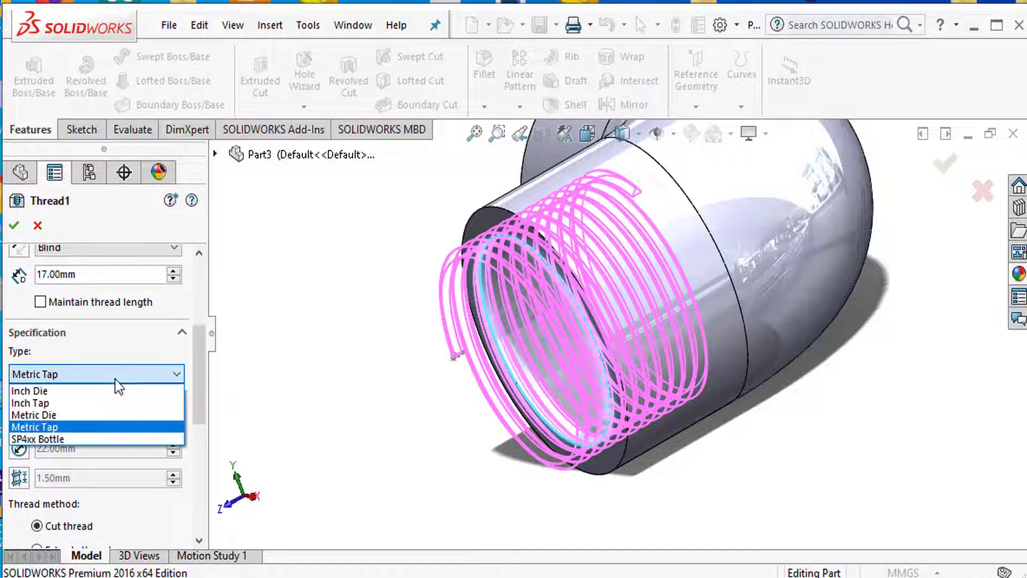
click(40, 427)
click(59, 420)
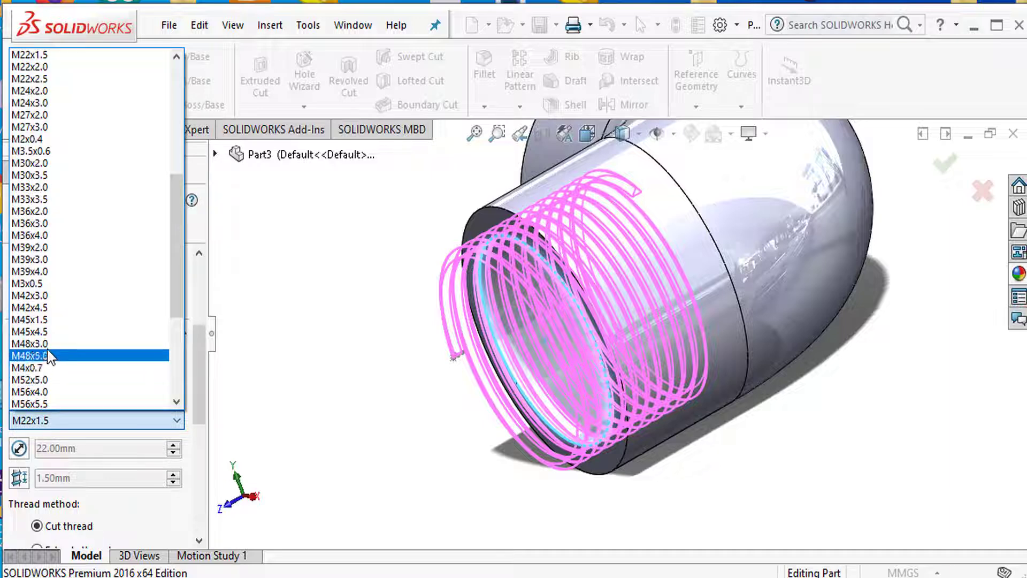
scroll(38, 179, up, 5)
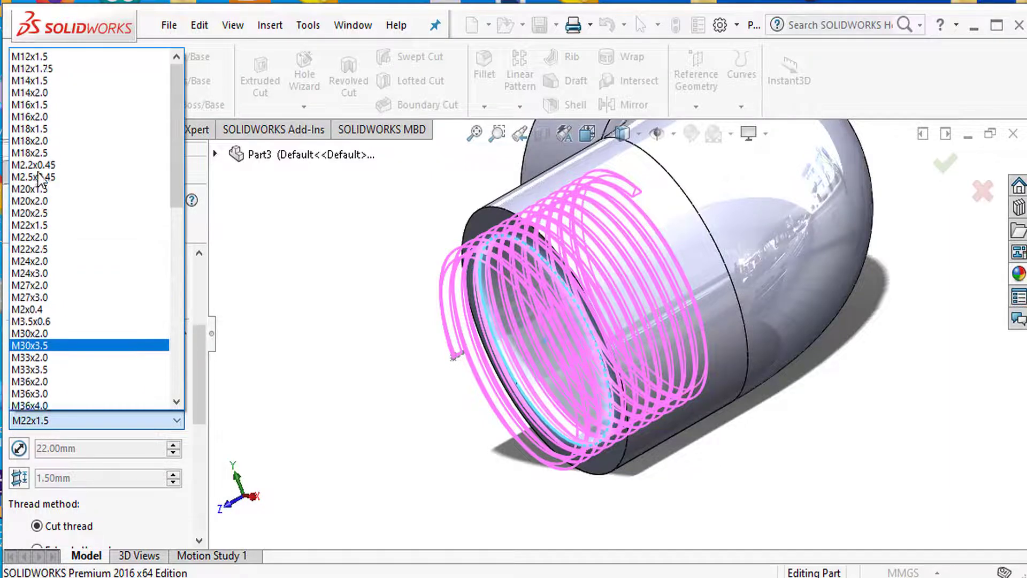
scroll(38, 179, up, 1)
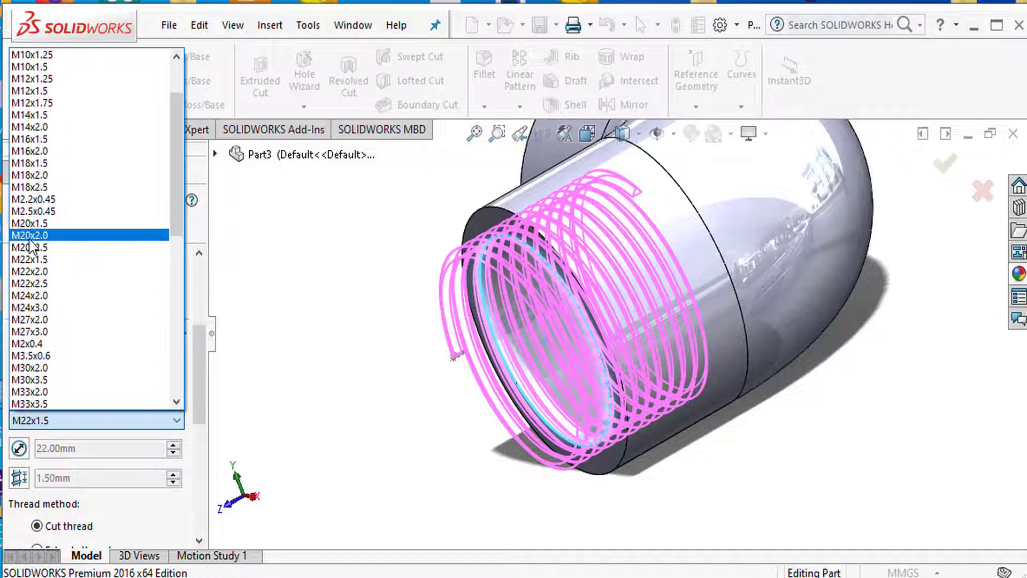
click(43, 260)
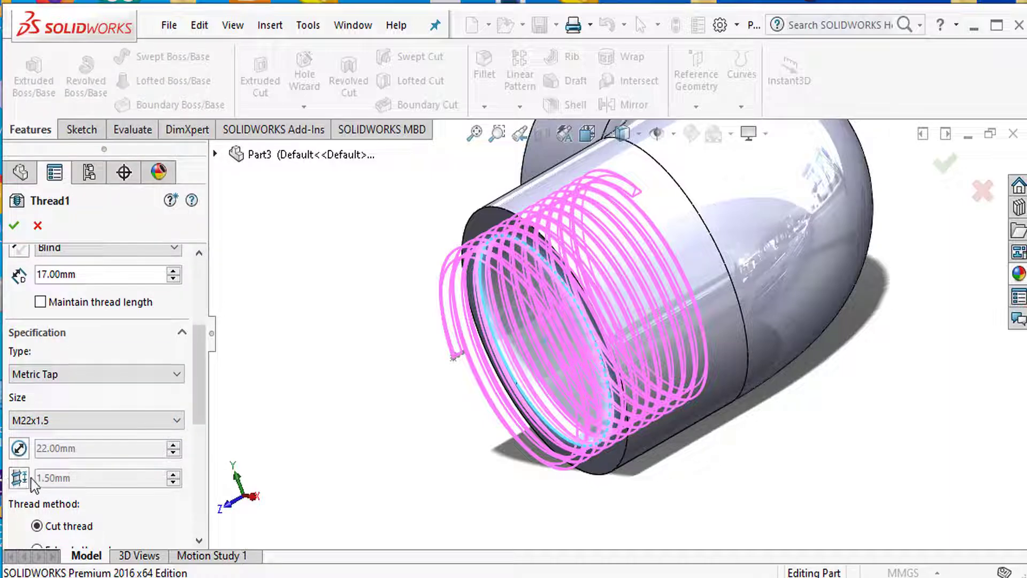
scroll(52, 372, down, 3)
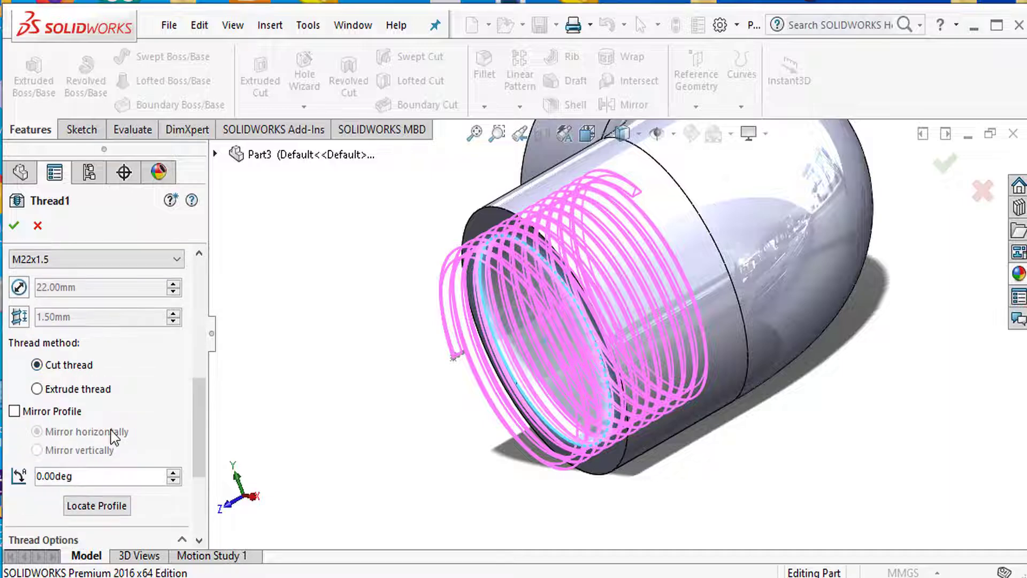
scroll(114, 438, down, 3)
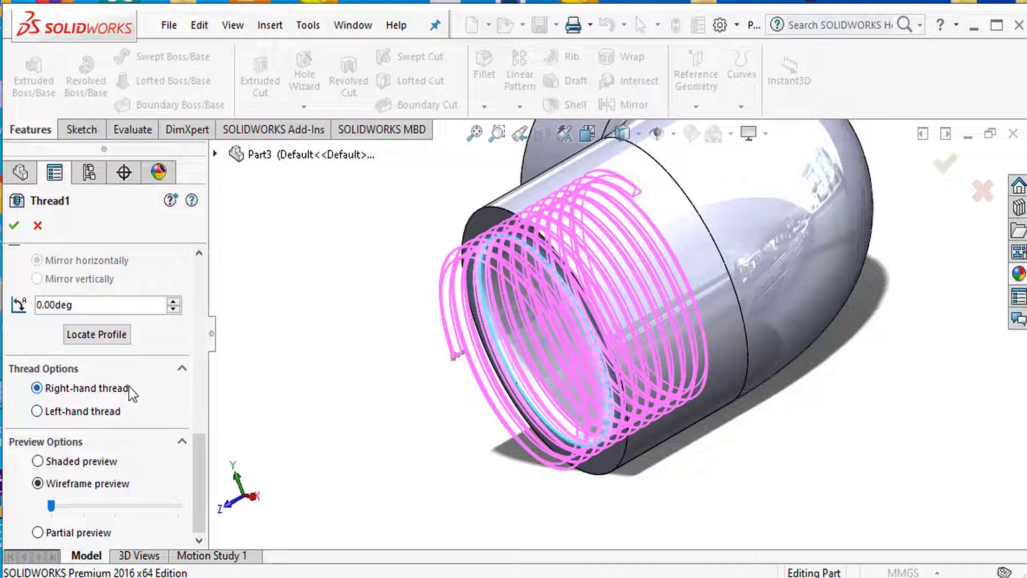
scroll(136, 385, up, 2)
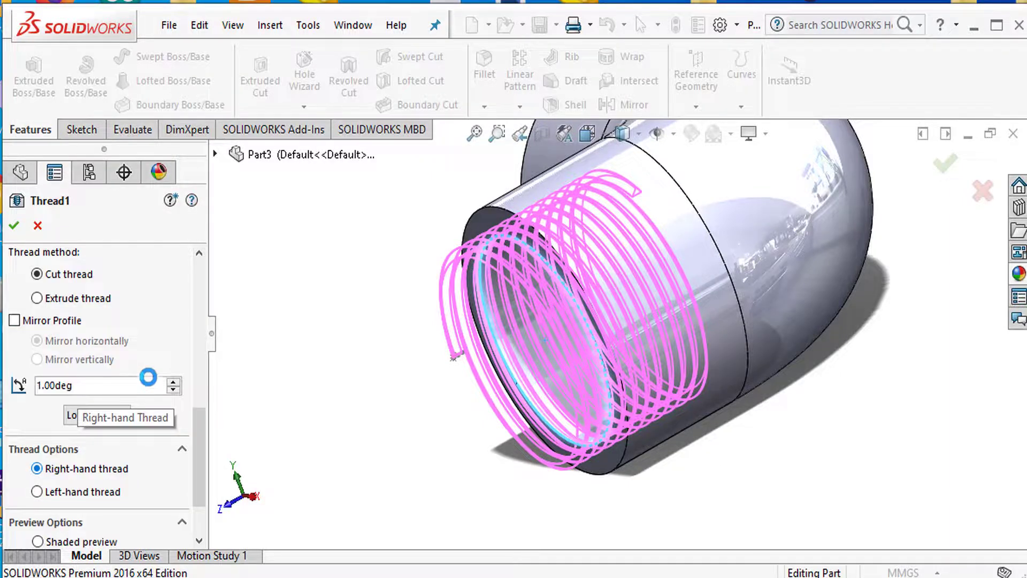
scroll(155, 369, up, 4)
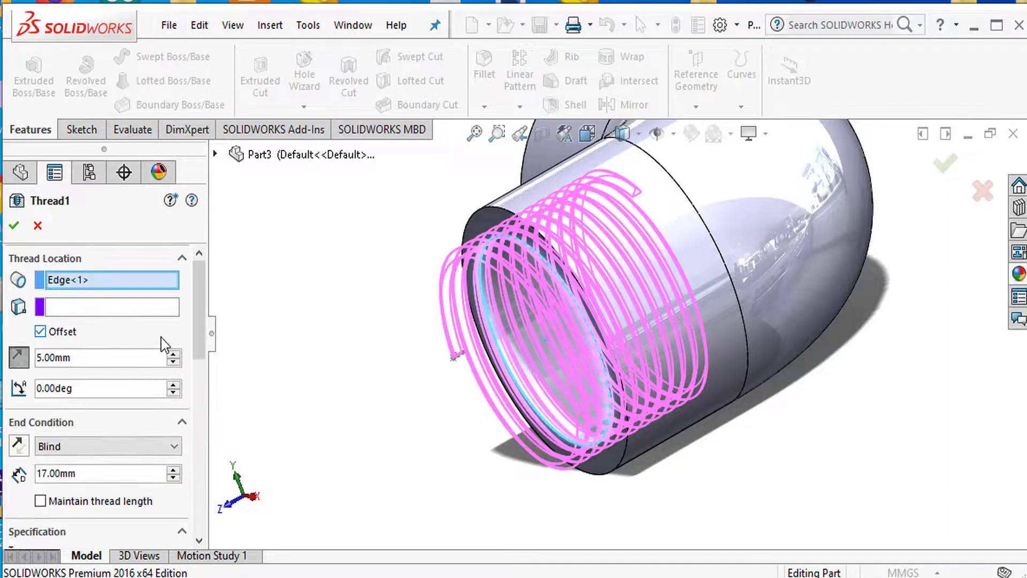
- Confirm Thread1 and orbit around the elbow end to inspect the internal cut thread
click(17, 225)
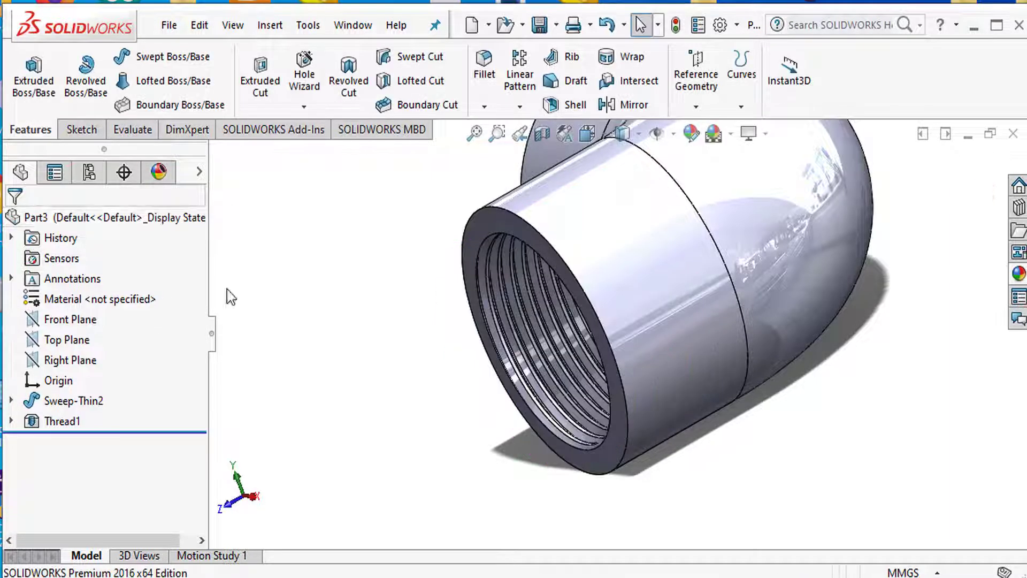
middle_drag(374, 360, 464, 416)
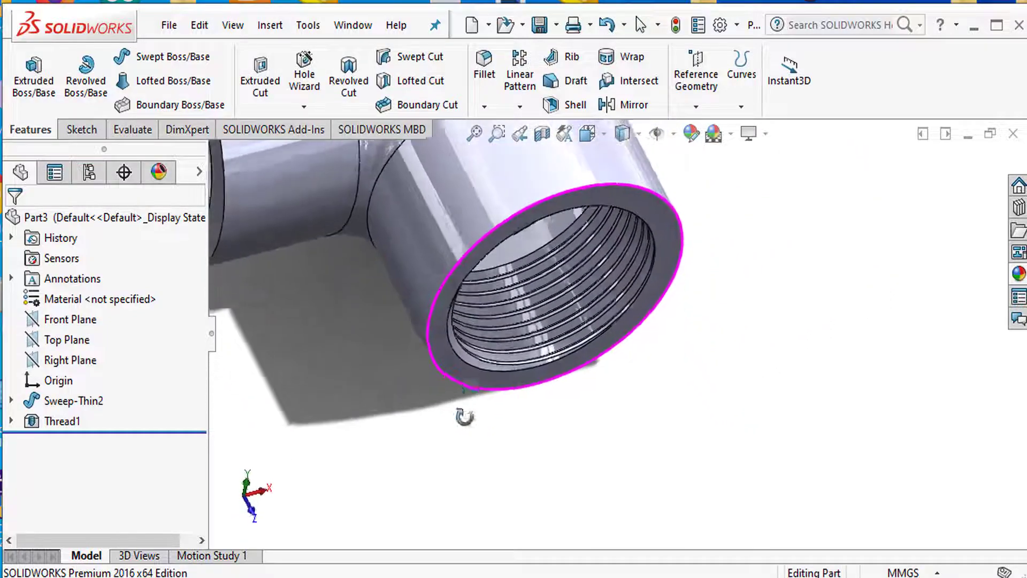
scroll(550, 327, down, 6)
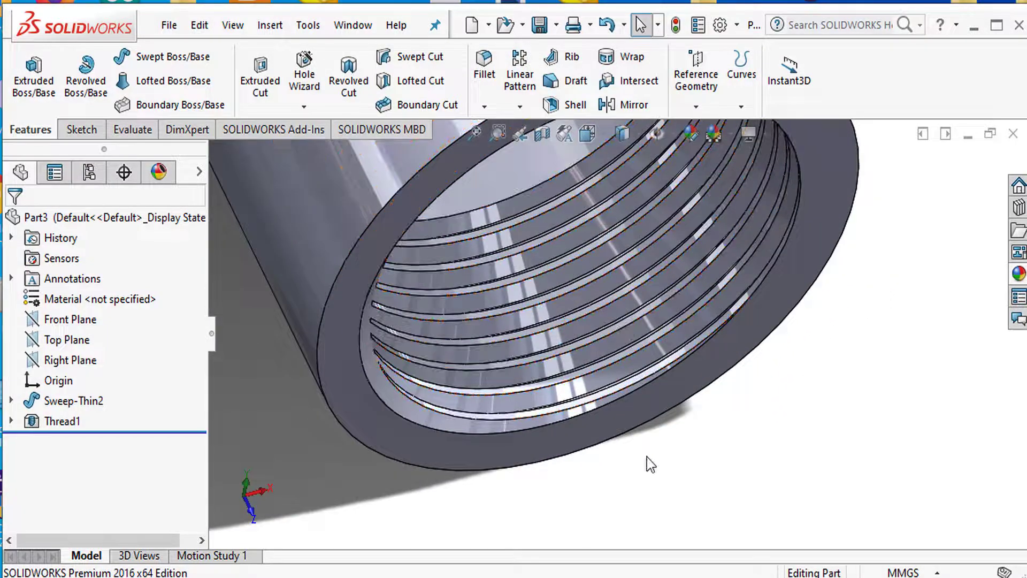
middle_drag(650, 463, 624, 328)
scroll(642, 495, up, 8)
- Start a thread on the other opening's edge with a reversed start offset
click(304, 106)
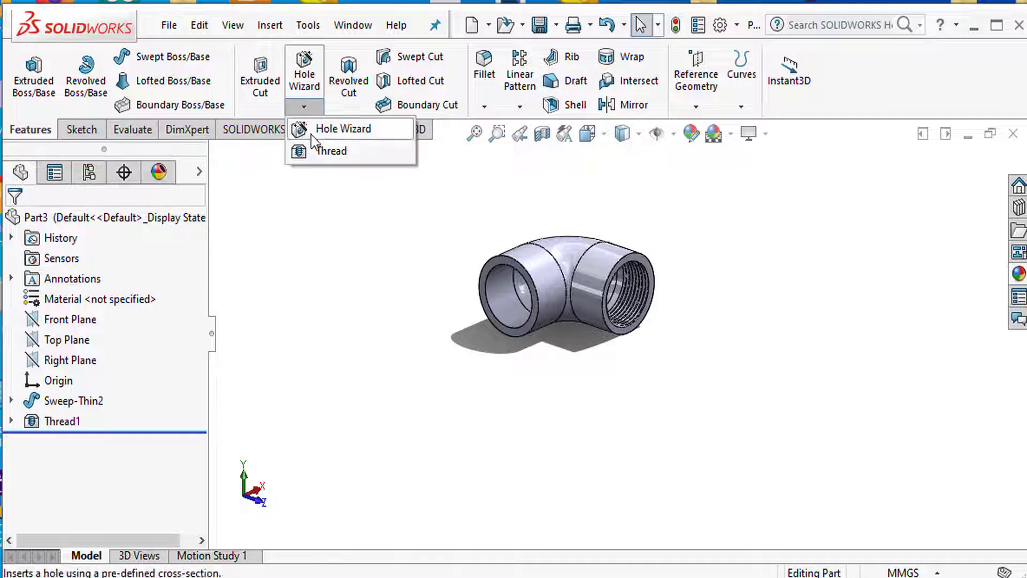
click(324, 151)
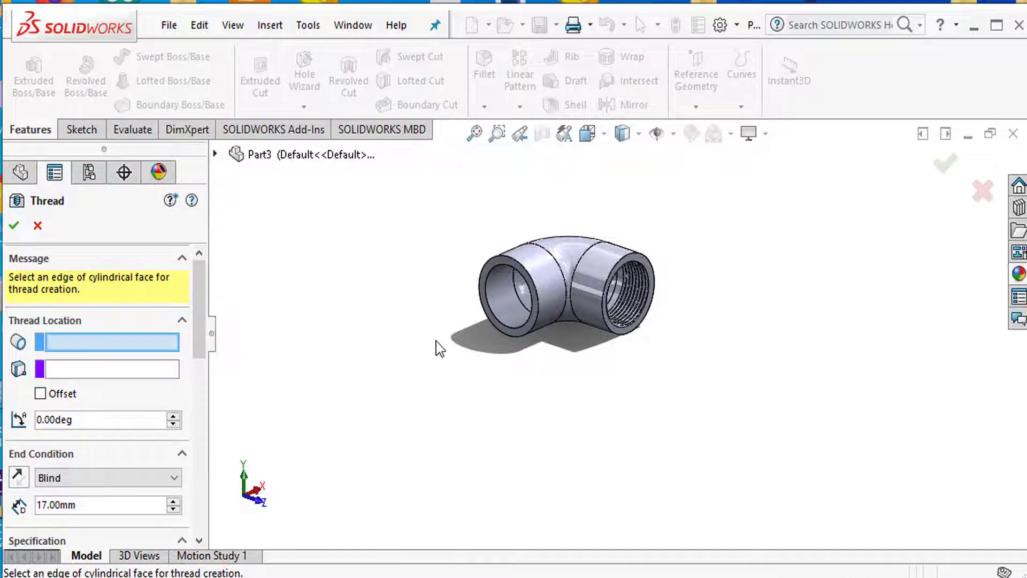
click(495, 316)
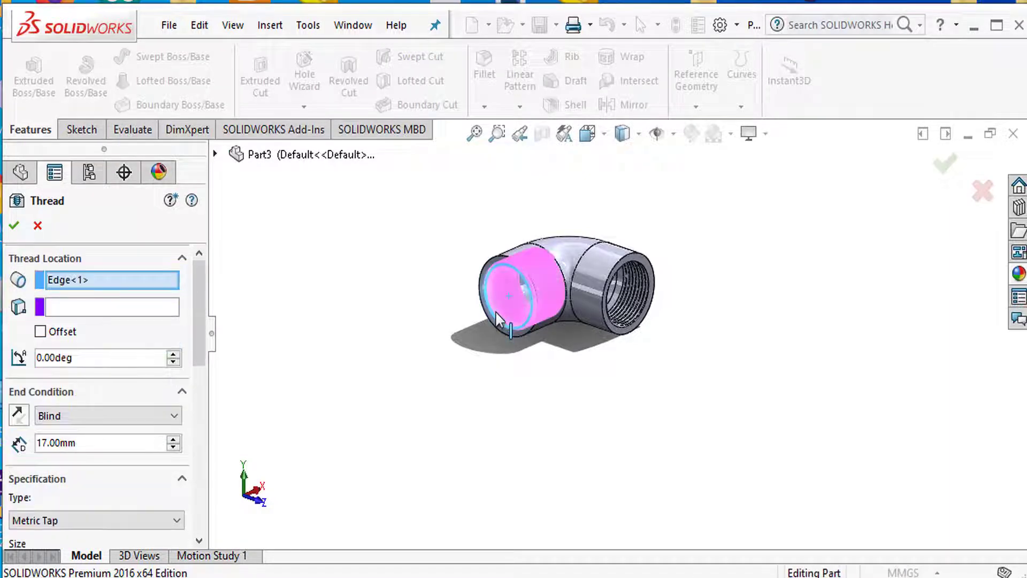
click(41, 332)
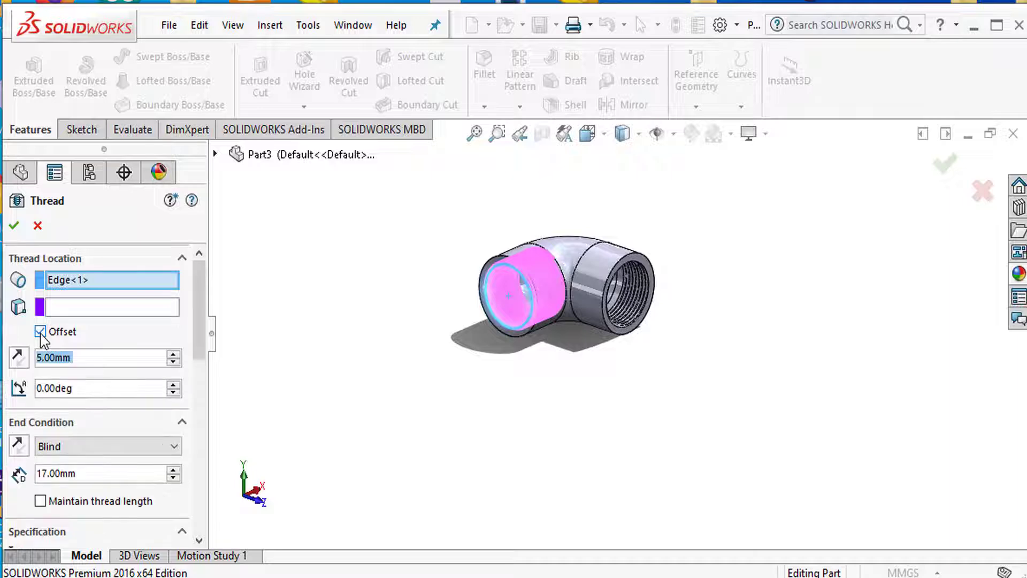
click(18, 357)
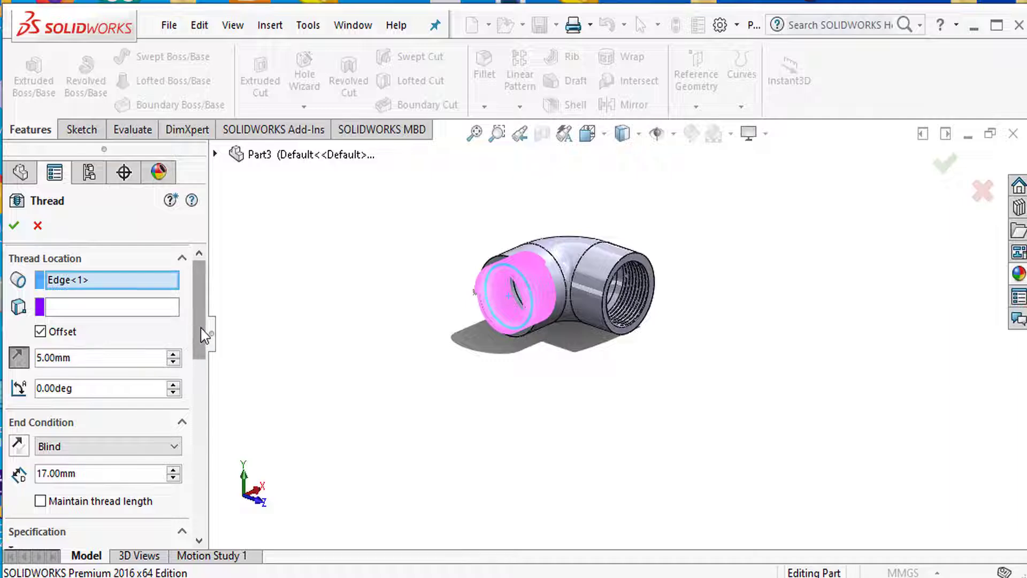
- Keep the Metric Tap M22x1.5 thread, make it left-handed, and confirm Thread2
scroll(203, 336, down, 3)
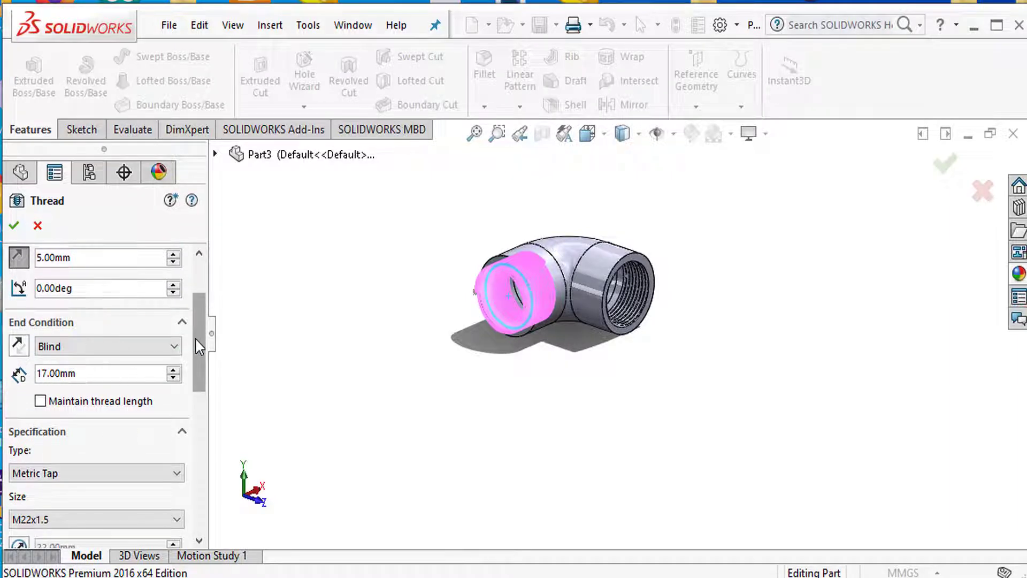
drag(197, 339, 196, 389)
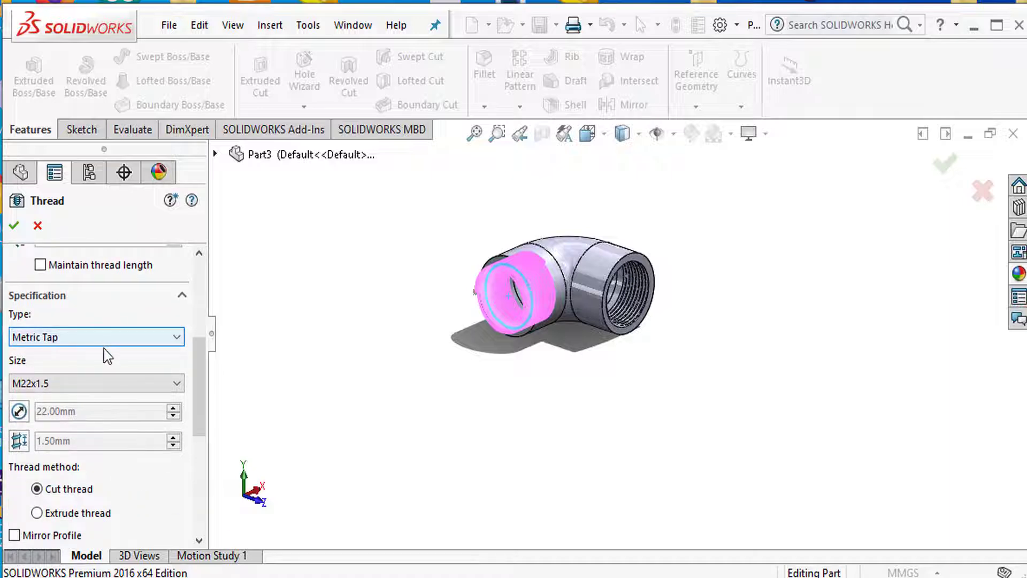
drag(197, 349, 197, 373)
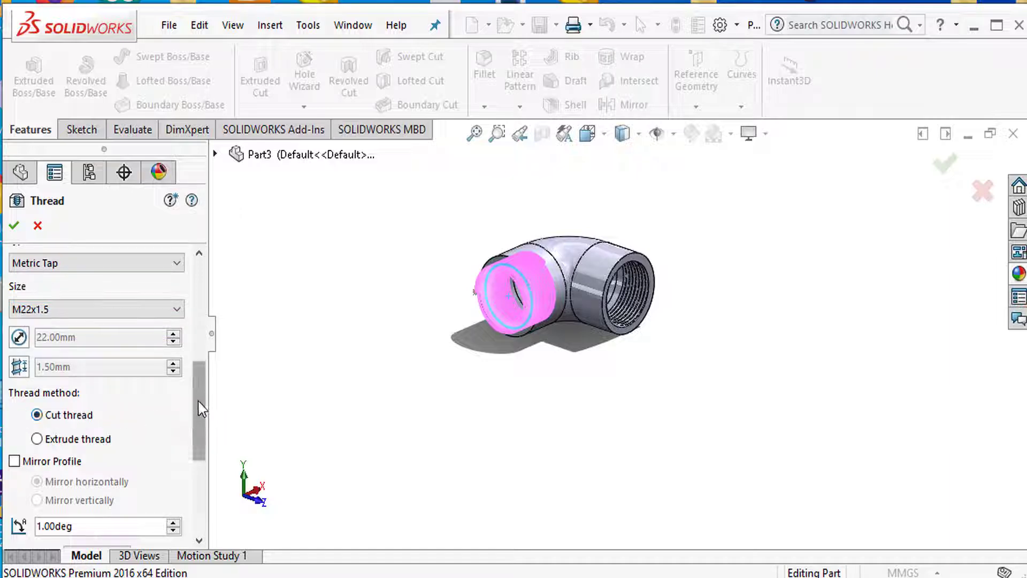
drag(201, 409, 194, 457)
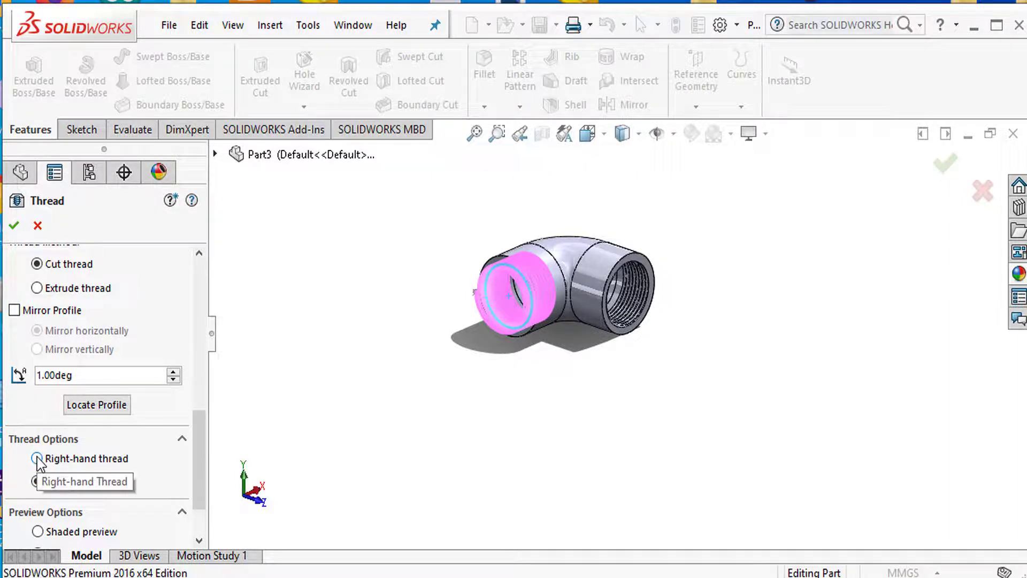
click(36, 481)
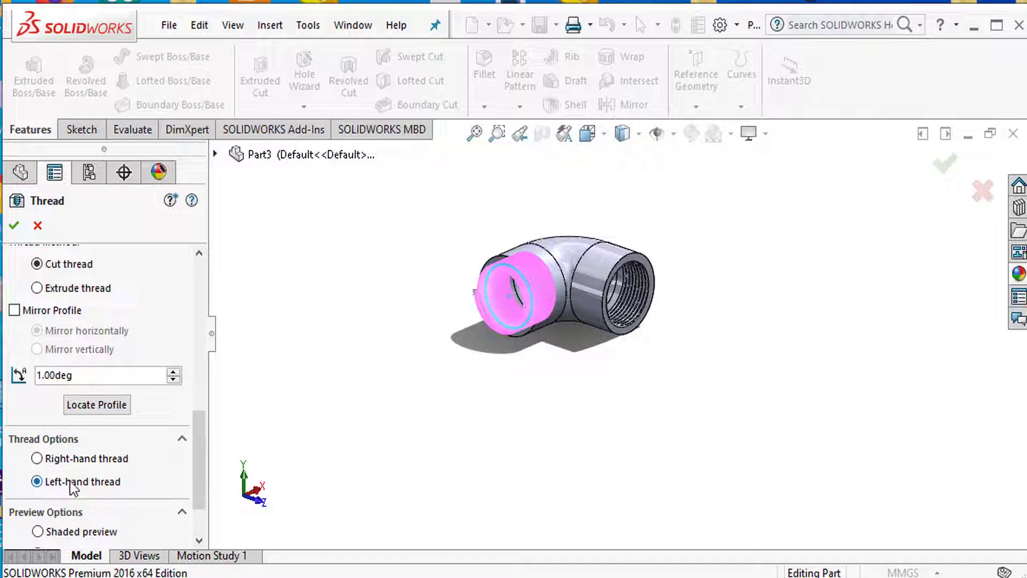
click(13, 225)
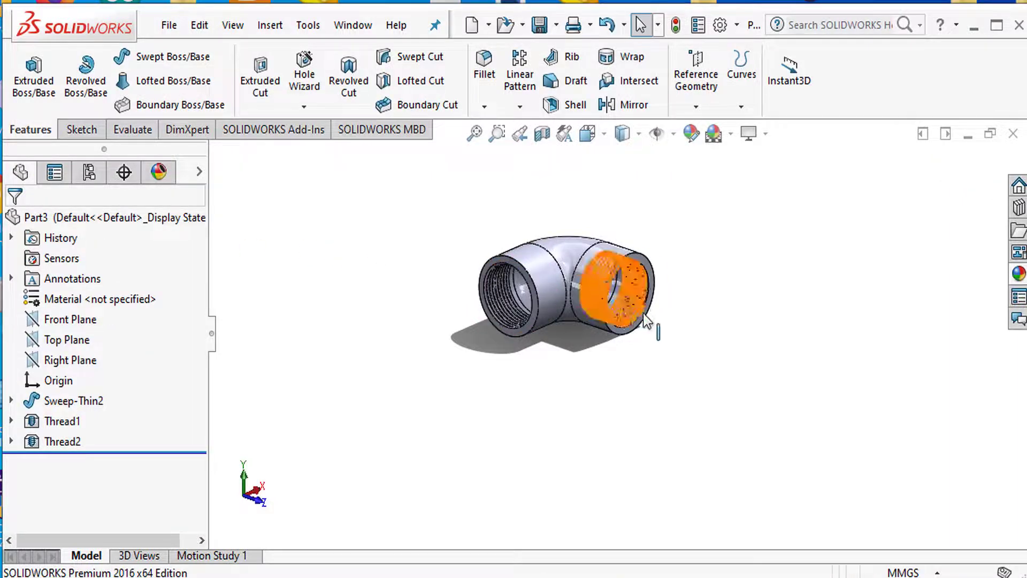
- Orbit and zoom the elbow to check Thread2 inside the second opening
mouse_move(677, 328)
middle_down()
mouse_move(617, 281)
mouse_move(608, 367)
mouse_move(592, 408)
mouse_move(572, 420)
mouse_move(580, 385)
mouse_move(600, 412)
mouse_move(661, 398)
mouse_move(594, 371)
middle_up()
scroll(615, 294, down, 3)
scroll(615, 308, down, 2)
scroll(591, 442, up, 3)
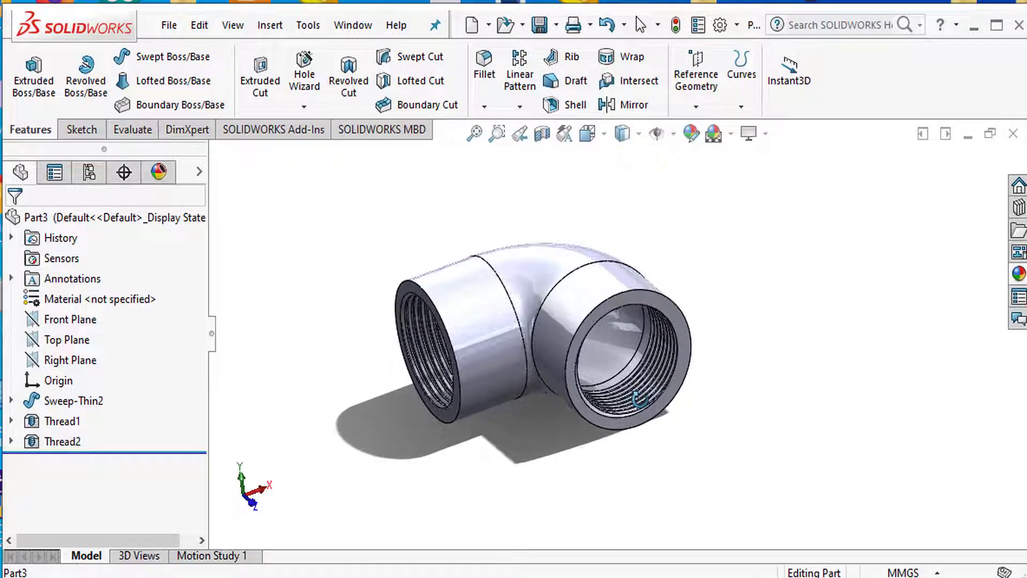
click(489, 112)
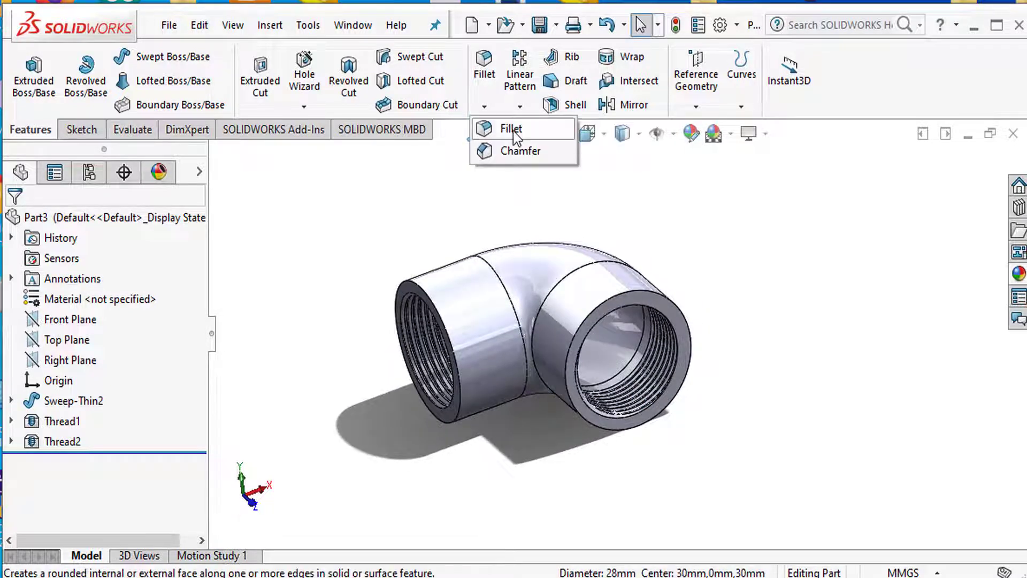
- Fillet both opening rims with a 1 mm radius, then orbit to view them
click(507, 128)
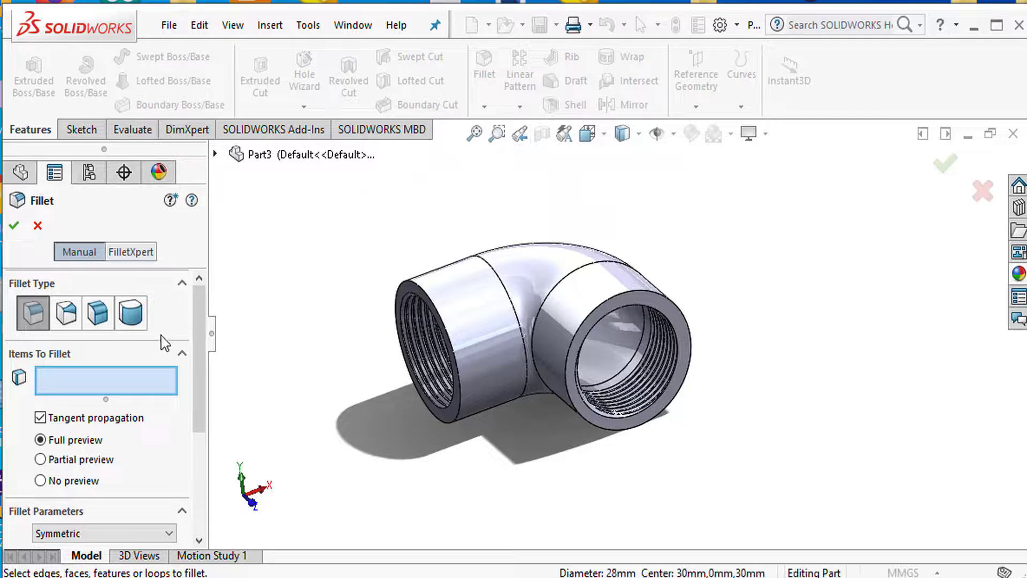
click(596, 307)
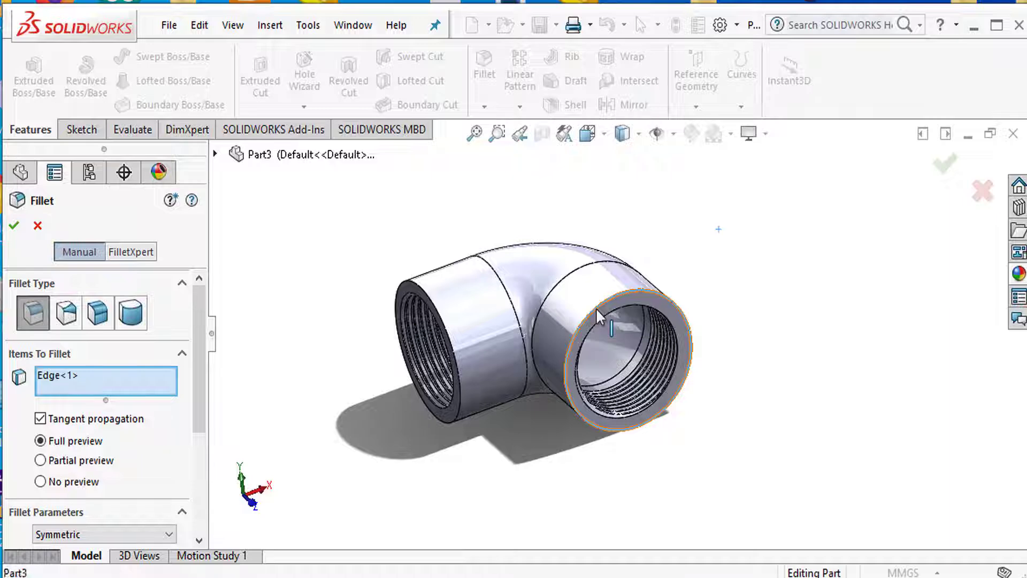
click(450, 339)
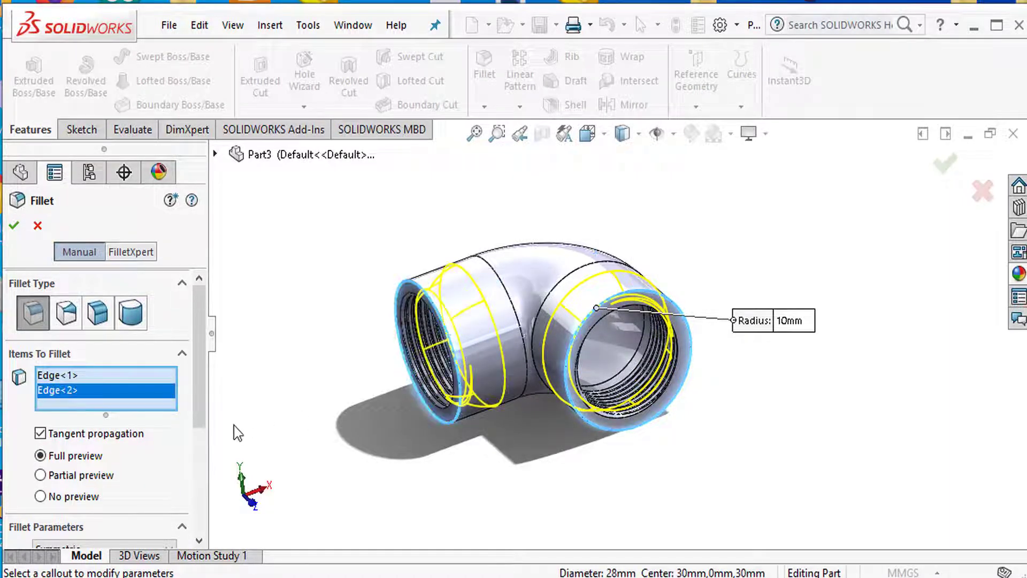
drag(202, 382, 190, 438)
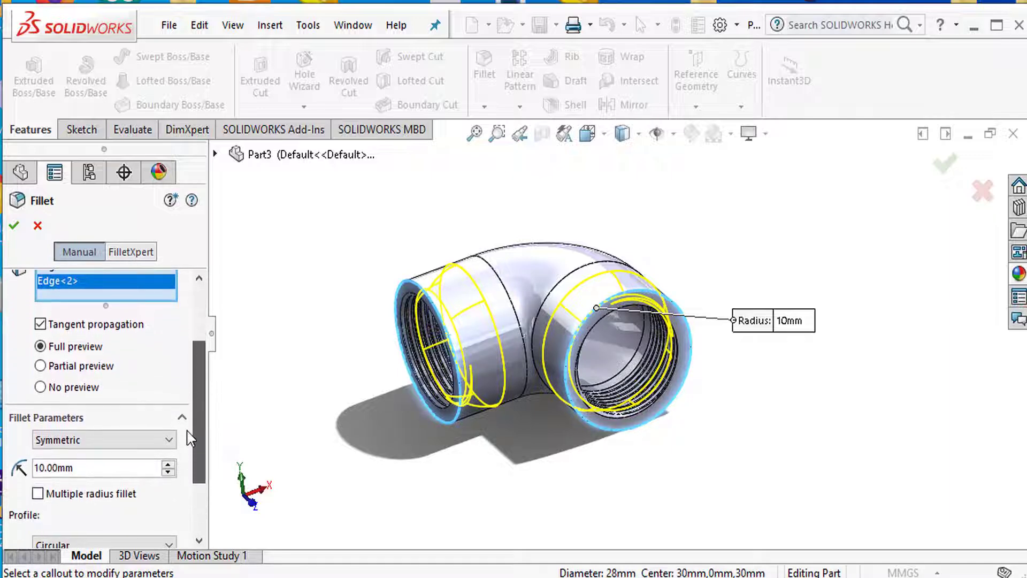
click(118, 469)
text(1)
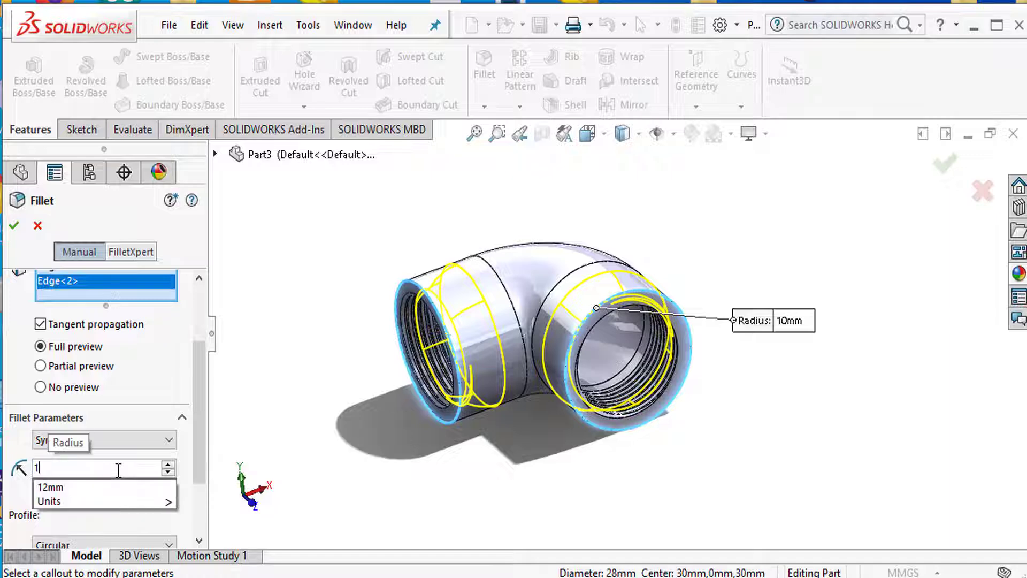
key(Return)
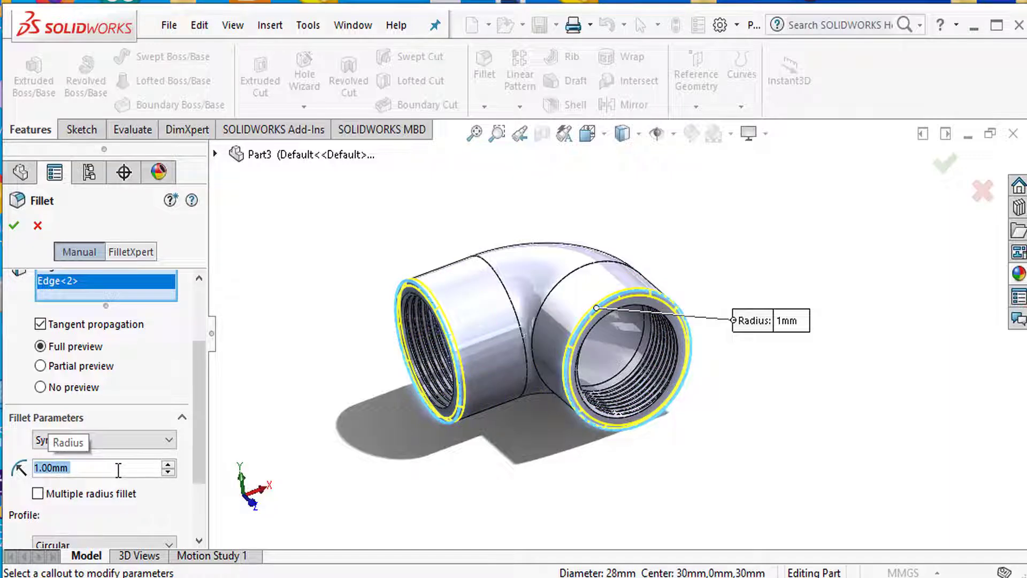
click(13, 226)
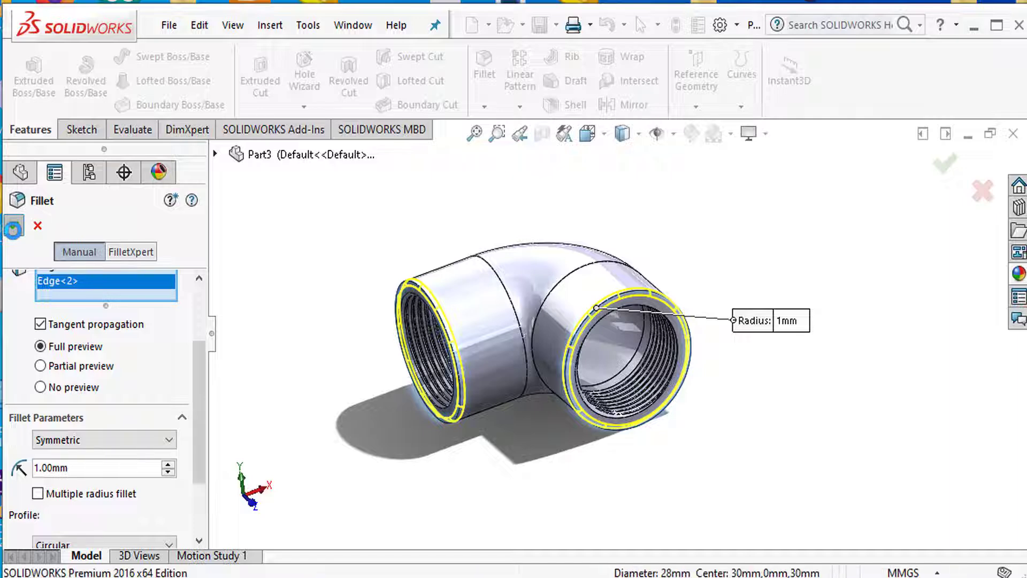
click(693, 234)
middle_drag(692, 232, 871, 421)
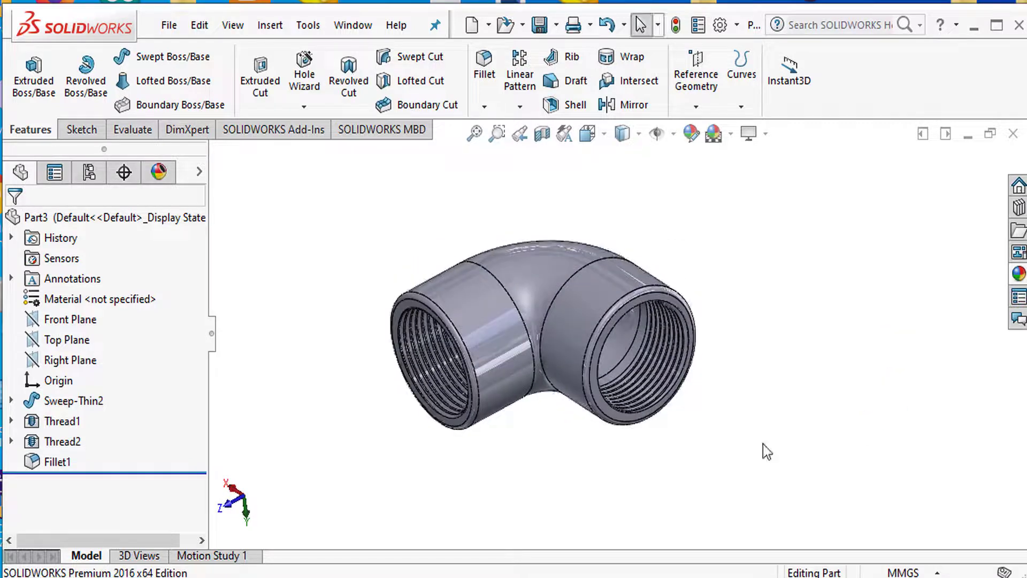
- Apply the Metal > Brass > polished brass appearance to the entire elbow body
click(1023, 275)
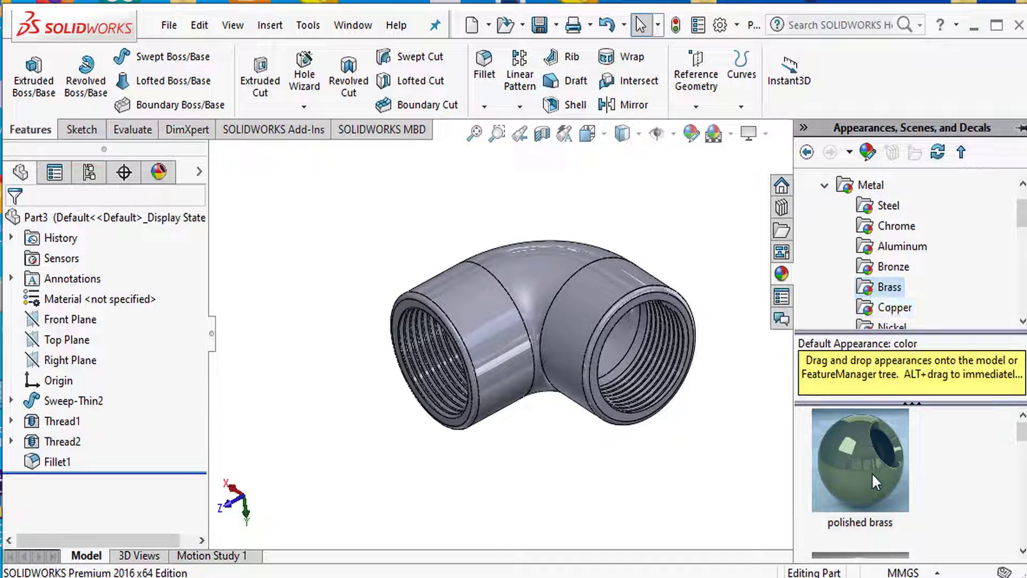
mouse_move(859, 476)
drag(858, 474, 553, 316)
click(553, 318)
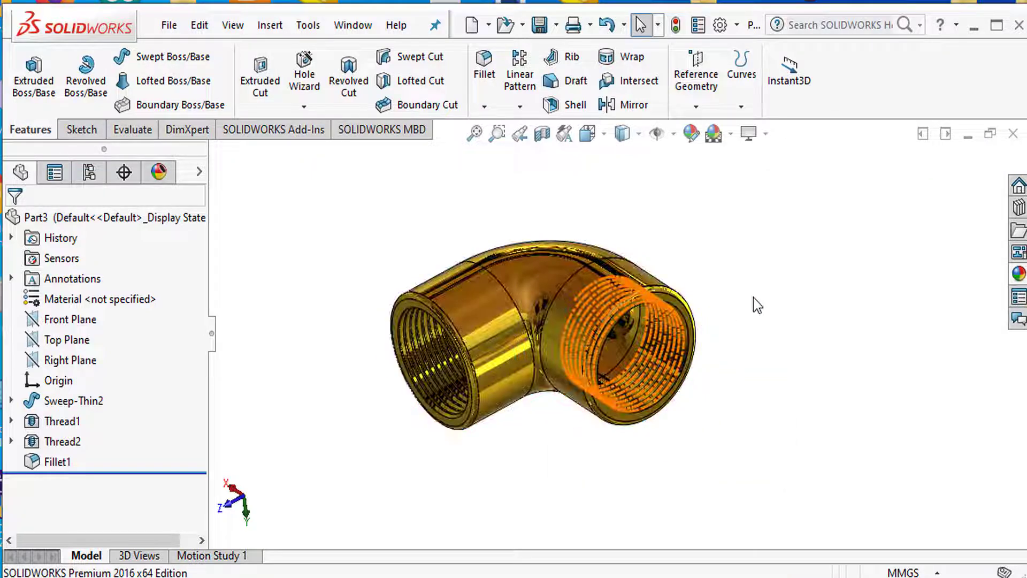